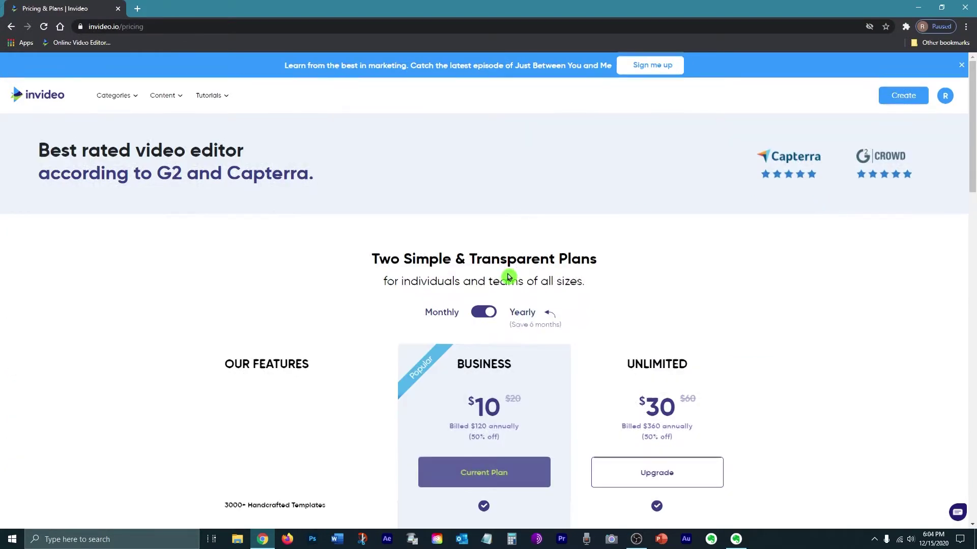
# Review the pricing plans and browse the pre-made template gallery
pyautogui.scroll(-2, 509, 276)
pyautogui.scroll(-2, 517, 321)
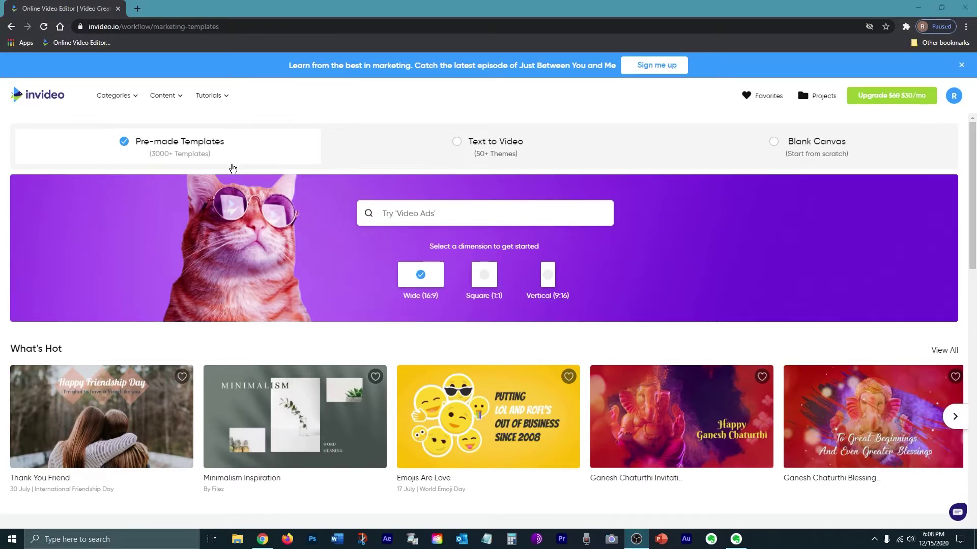
pyautogui.scroll(-4, 488, 315)
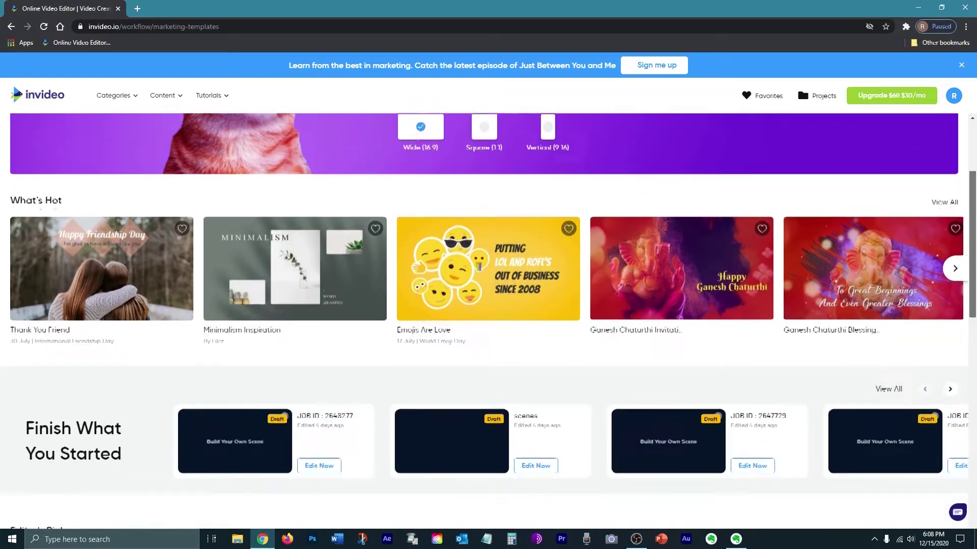
pyautogui.scroll(-7, 489, 320)
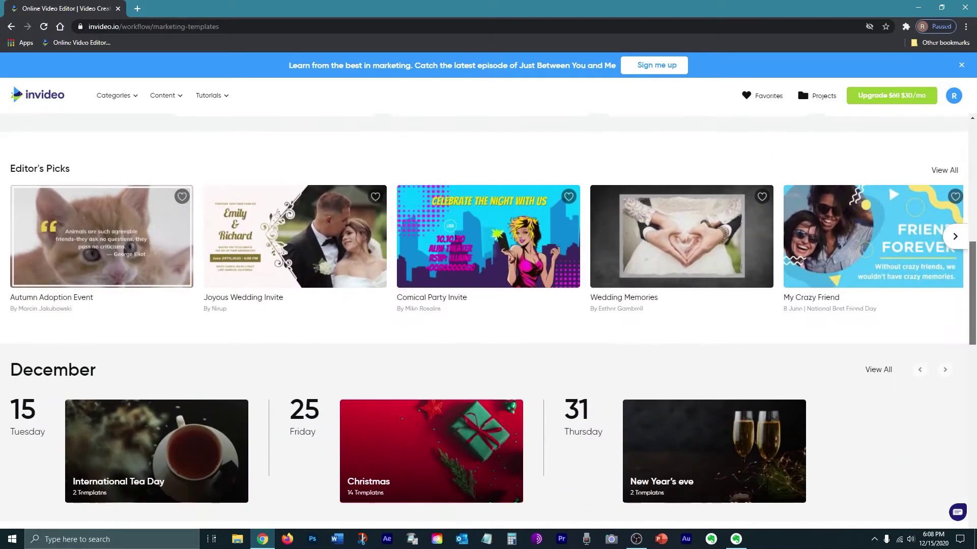
pyautogui.scroll(-2, 488, 320)
pyautogui.scroll(6, 489, 321)
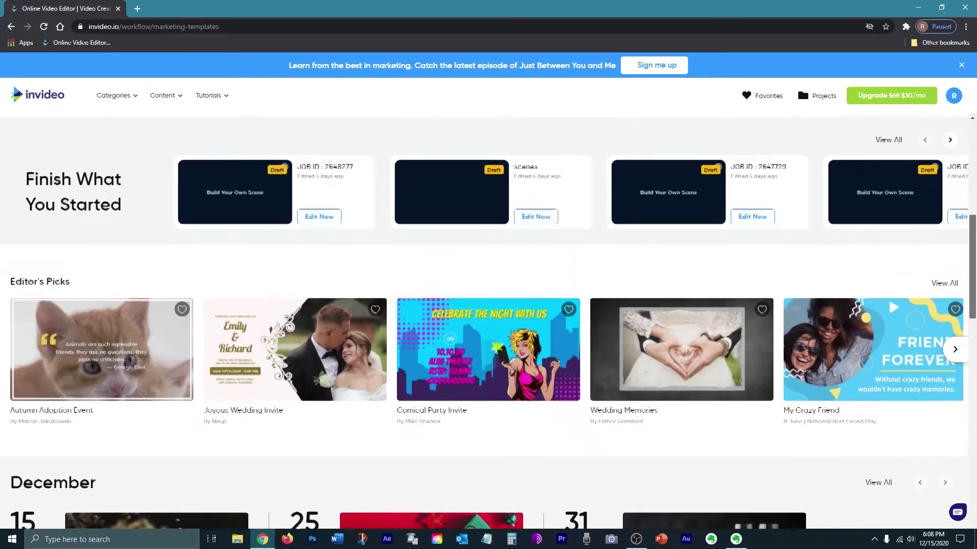
pyautogui.scroll(1, 489, 320)
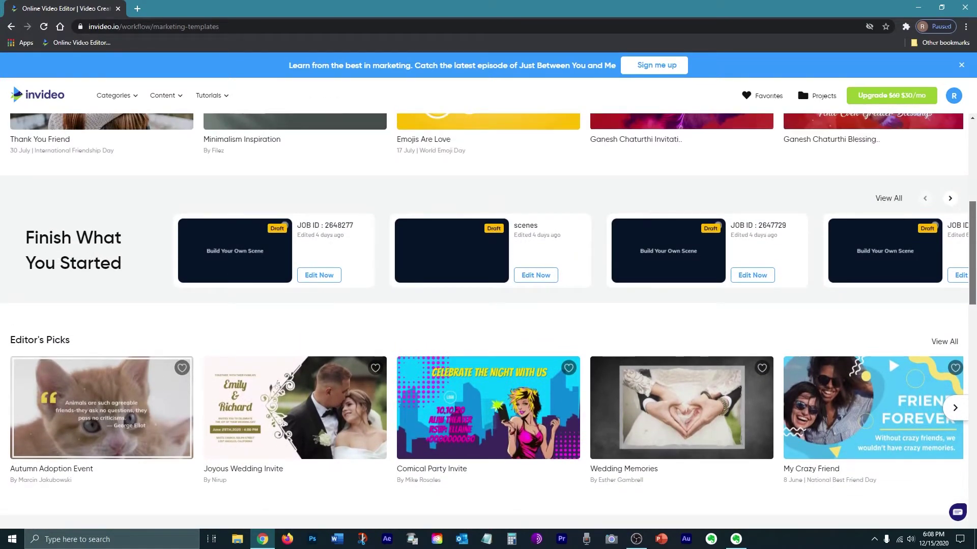
pyautogui.scroll(7, 557, 232)
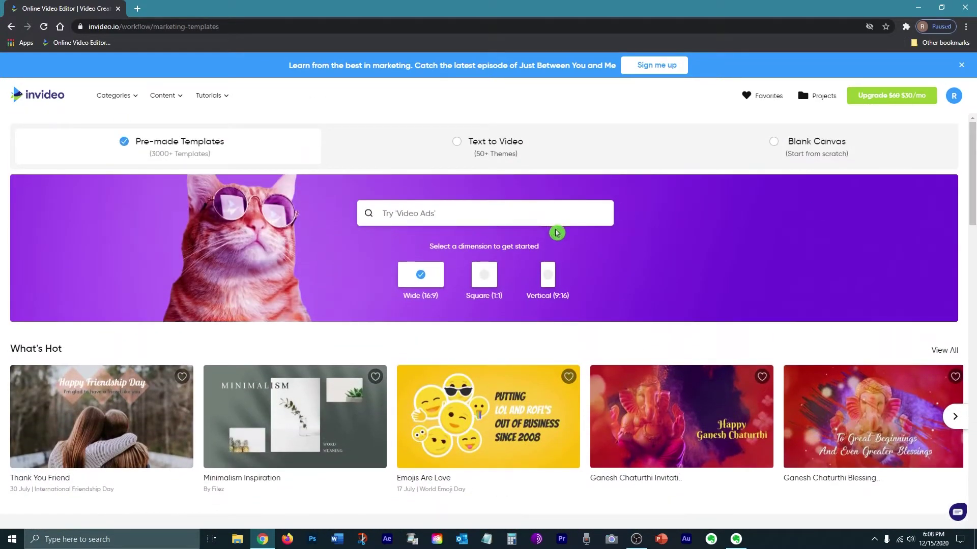
# Check the Text to Video option and start a new wide 16:9 video from a blank canvas
pyautogui.click(557, 153)
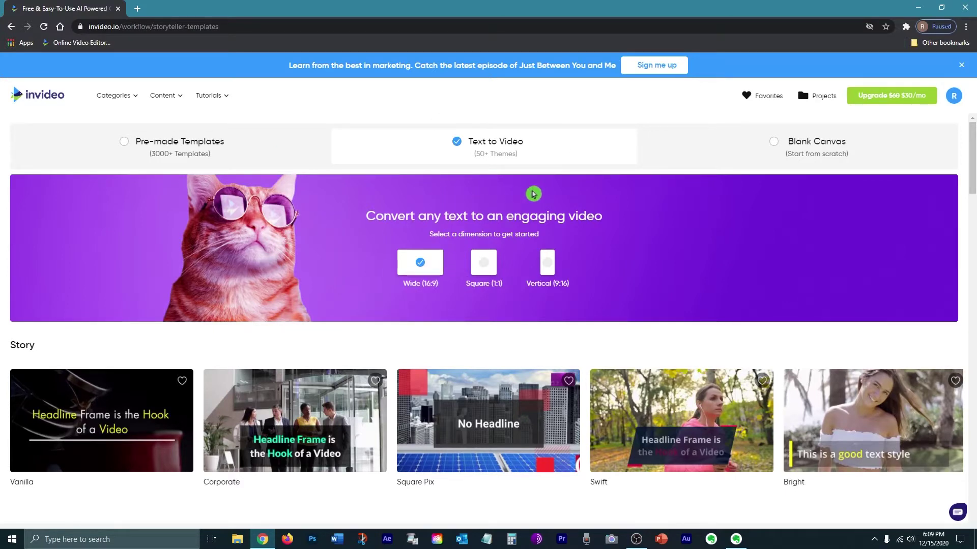
pyautogui.click(701, 159)
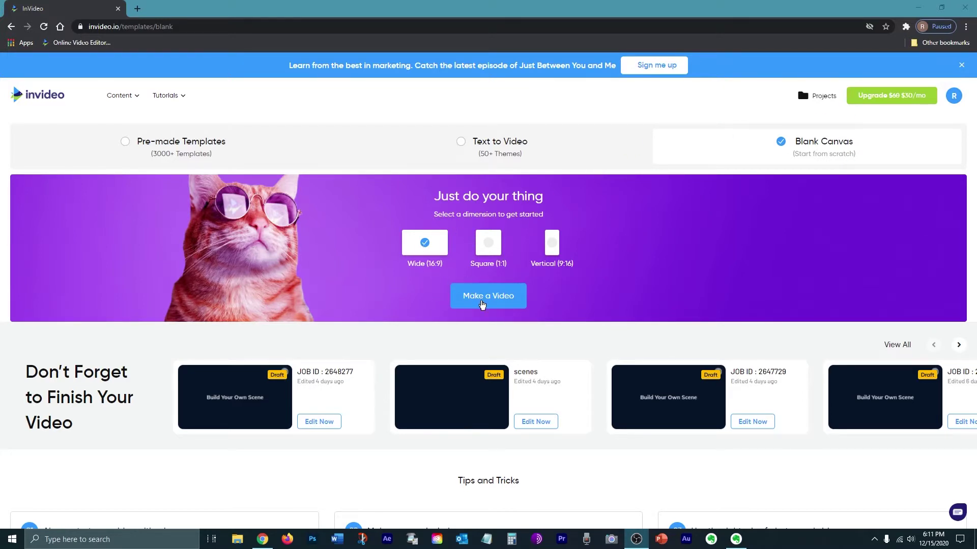
pyautogui.click(482, 304)
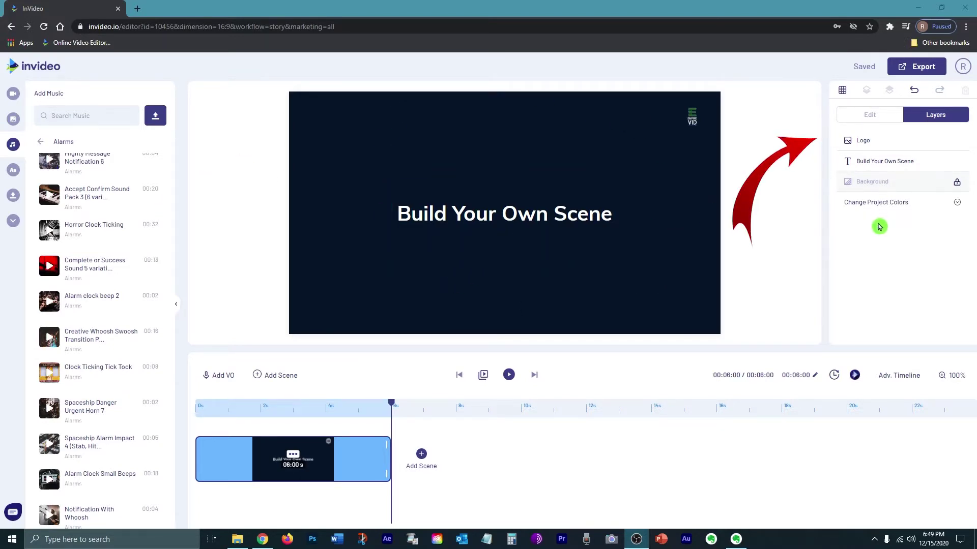
# Shift the logo slightly inward from the canvas's upper-right corner and check the scene's layer list
pyautogui.click(468, 213)
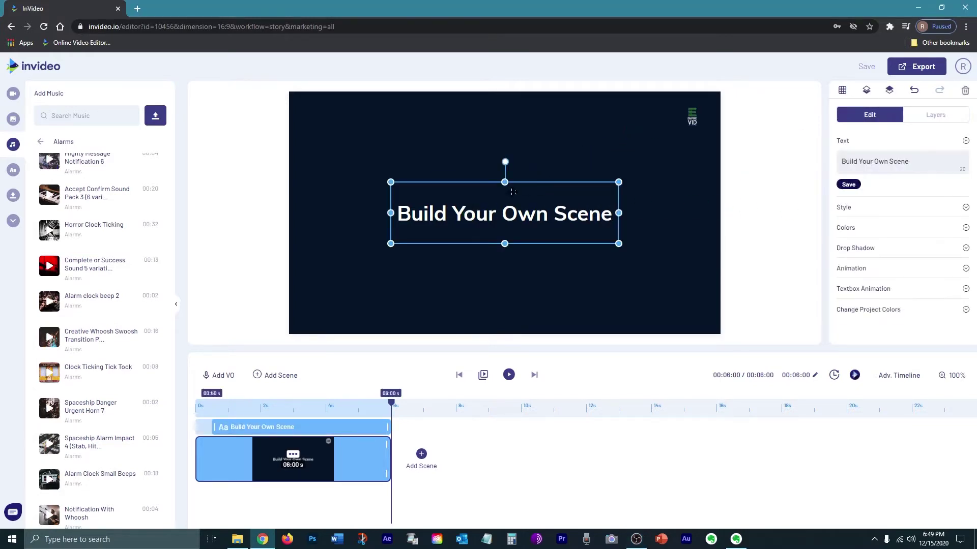
pyautogui.click(690, 117)
pyautogui.moveTo(676, 133); pyautogui.dragTo(664, 145)
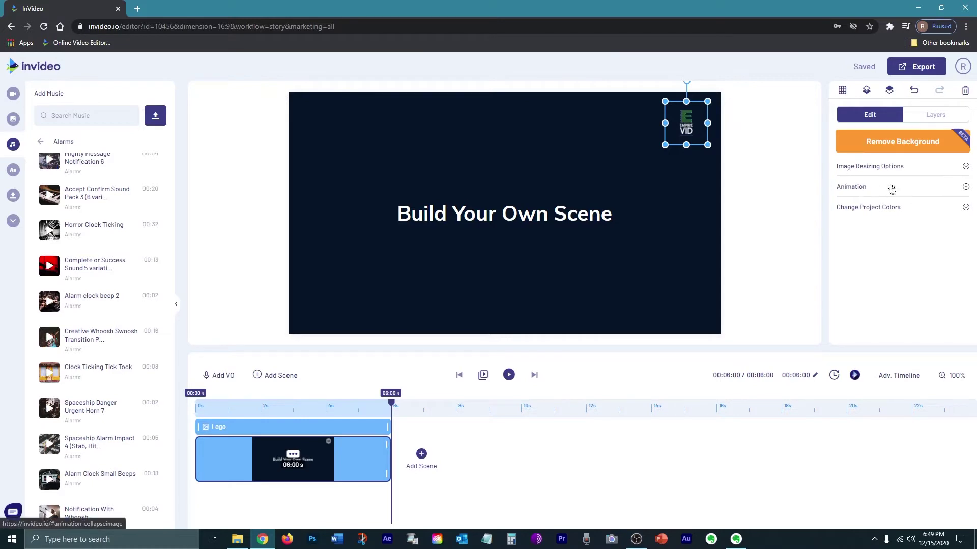
pyautogui.click(935, 114)
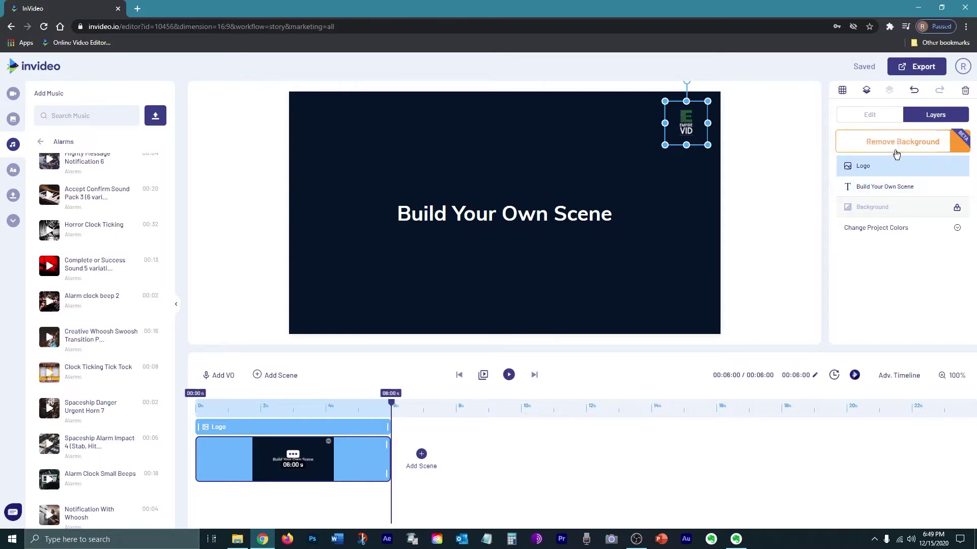
pyautogui.click(878, 117)
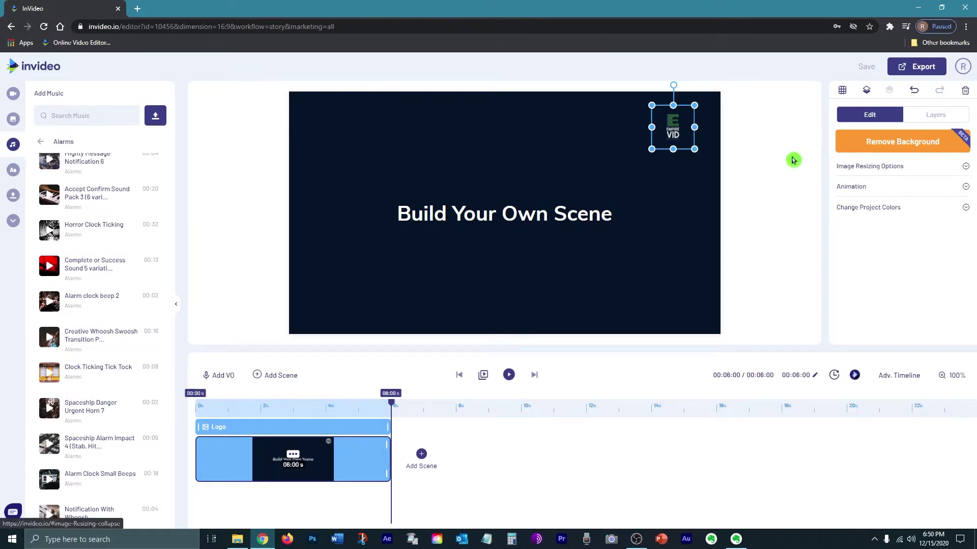
# Move the logo to the centre of the canvas and place its layer below the "Build Your Own Scene" text layer
pyautogui.moveTo(674, 127); pyautogui.dragTo(506, 218)
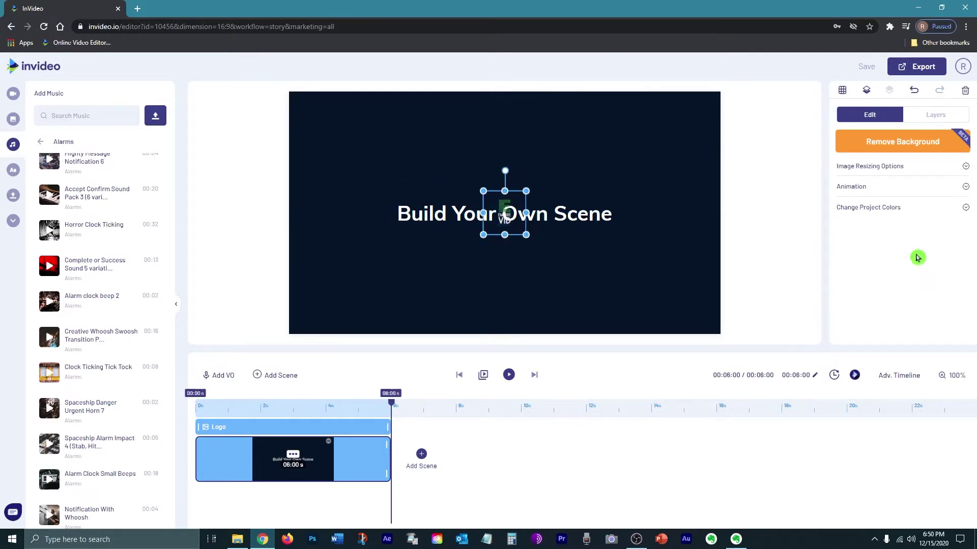
pyautogui.click(935, 115)
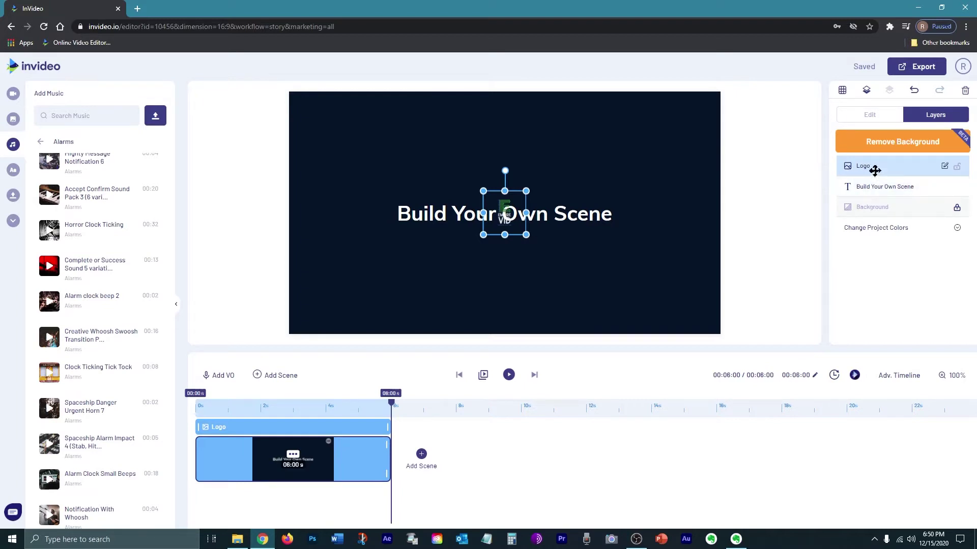
pyautogui.moveTo(880, 168); pyautogui.dragTo(883, 189)
# Move the "Build Your Own Scene" heading to the upper-right area of the canvas
pyautogui.click(404, 209)
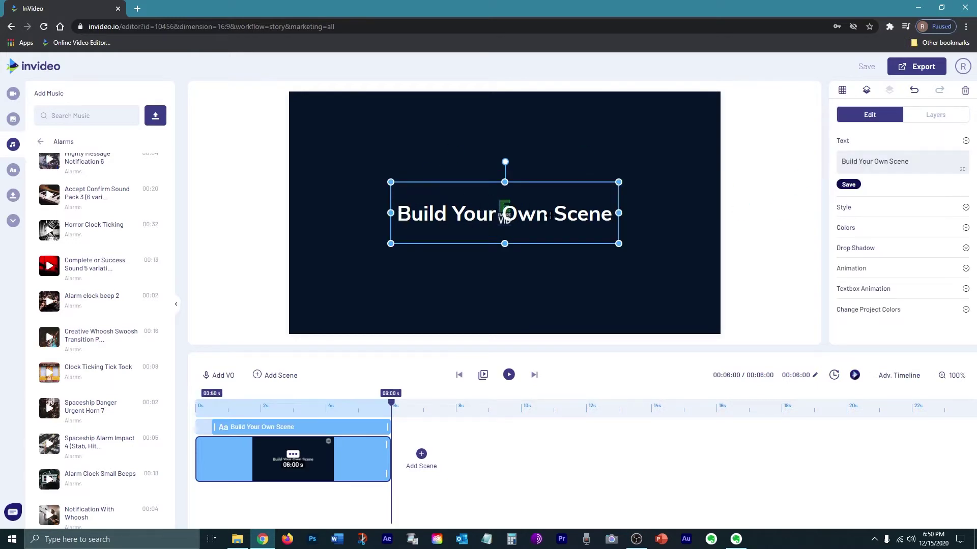
pyautogui.moveTo(515, 214); pyautogui.dragTo(517, 150)
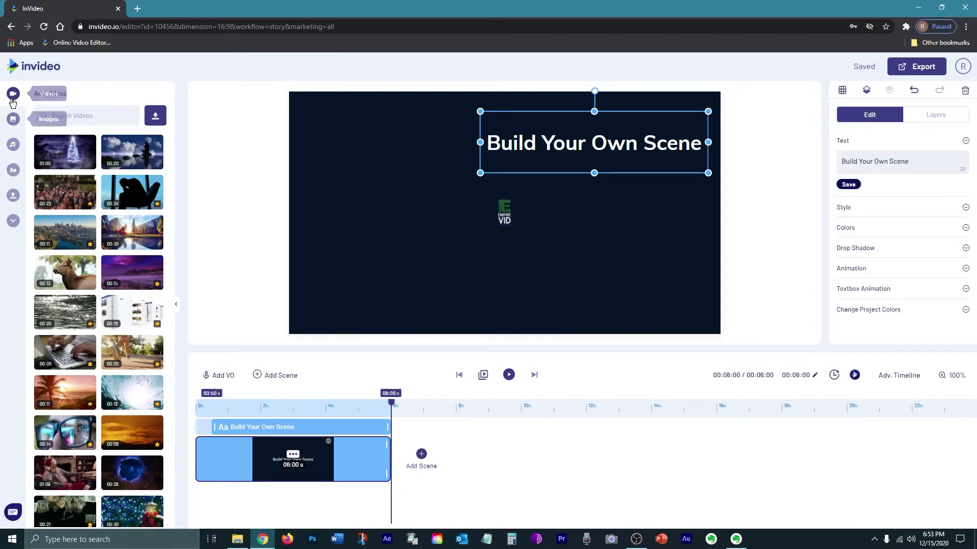
# View the available text presets and the uploaded media files
pyautogui.click(12, 173)
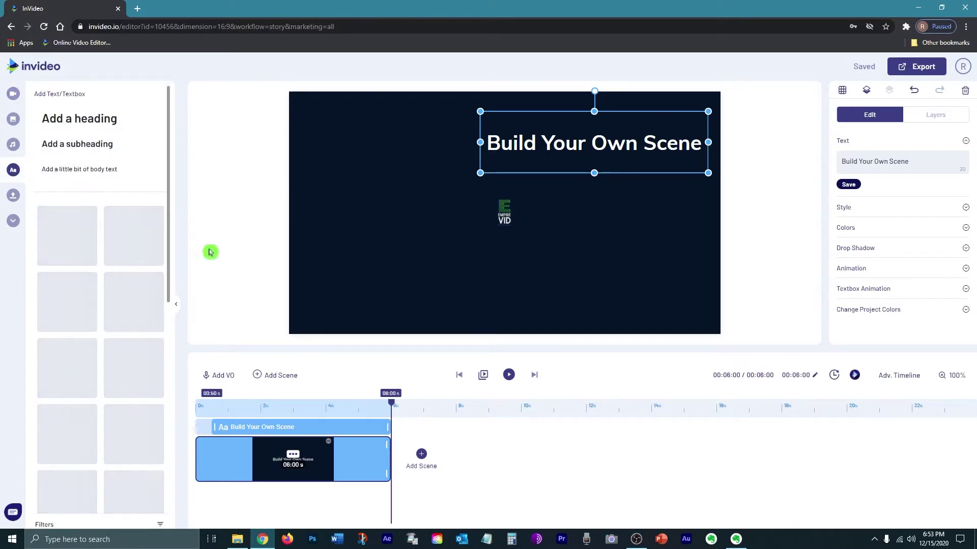
pyautogui.moveTo(173, 159)
pyautogui.mouseDown()
pyautogui.moveTo(173, 321)
pyautogui.moveTo(172, 158)
pyautogui.mouseUp()
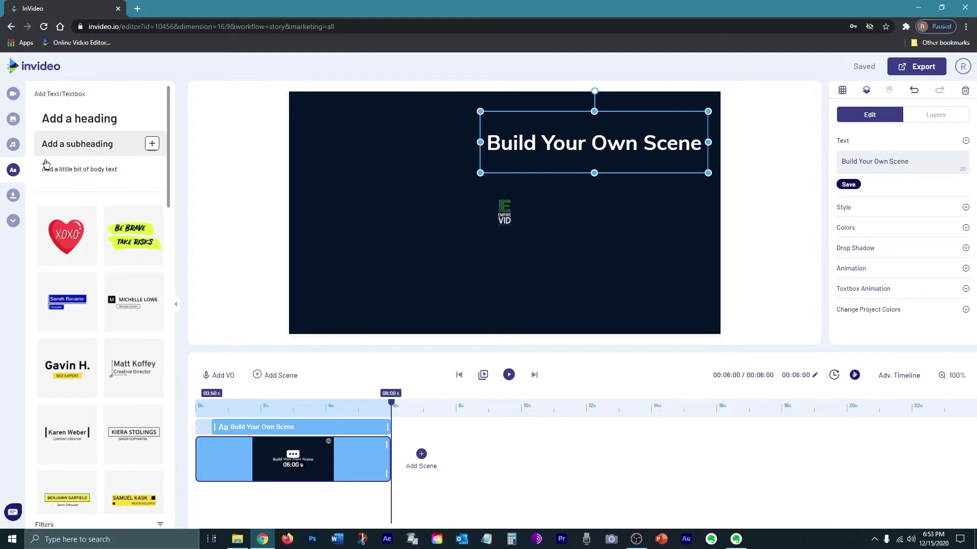
pyautogui.click(13, 197)
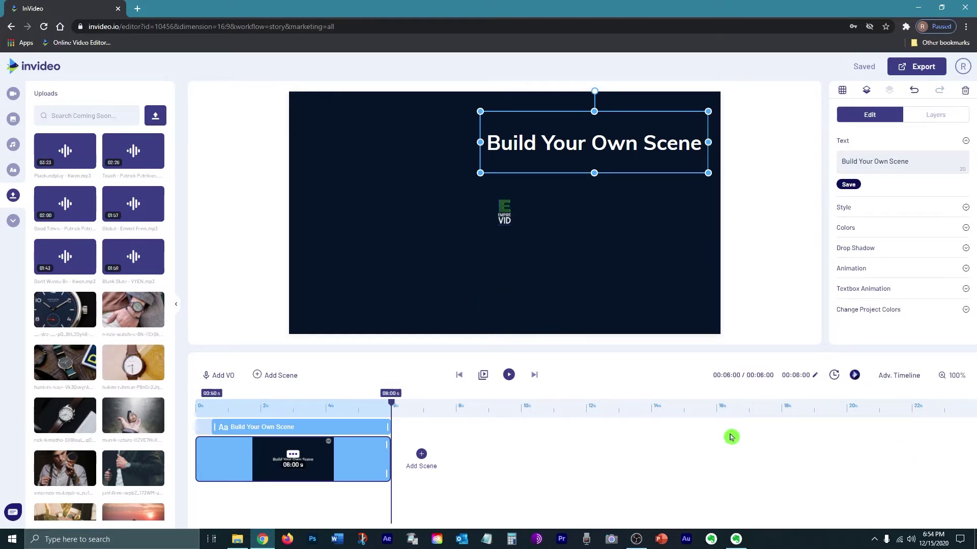
# Look at the scene in the advanced timeline and return to the basic timeline
pyautogui.click(908, 379)
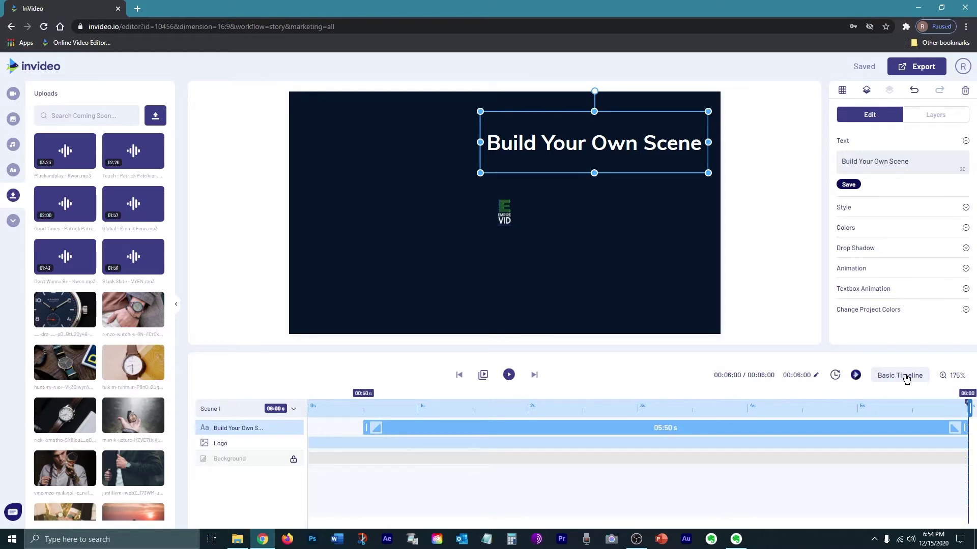
pyautogui.click(905, 377)
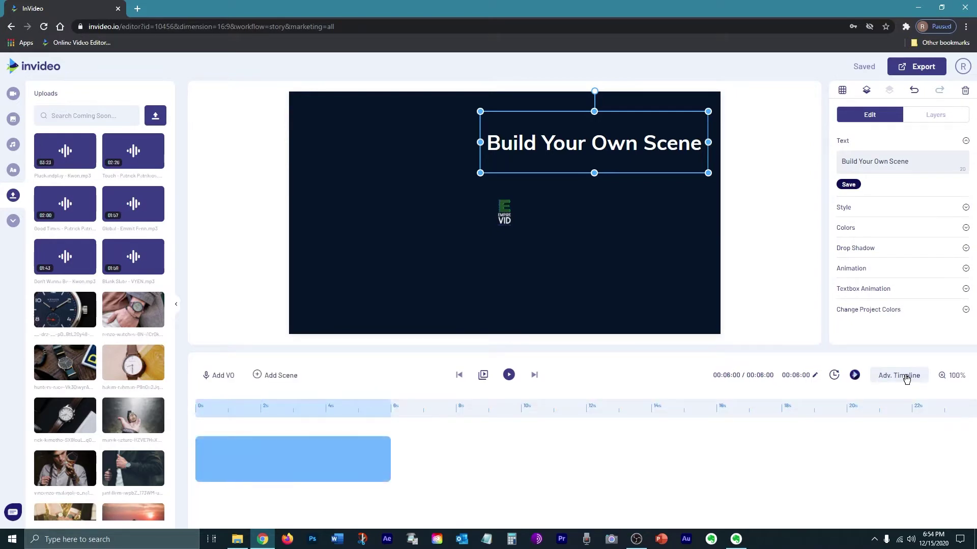
pyautogui.click(279, 436)
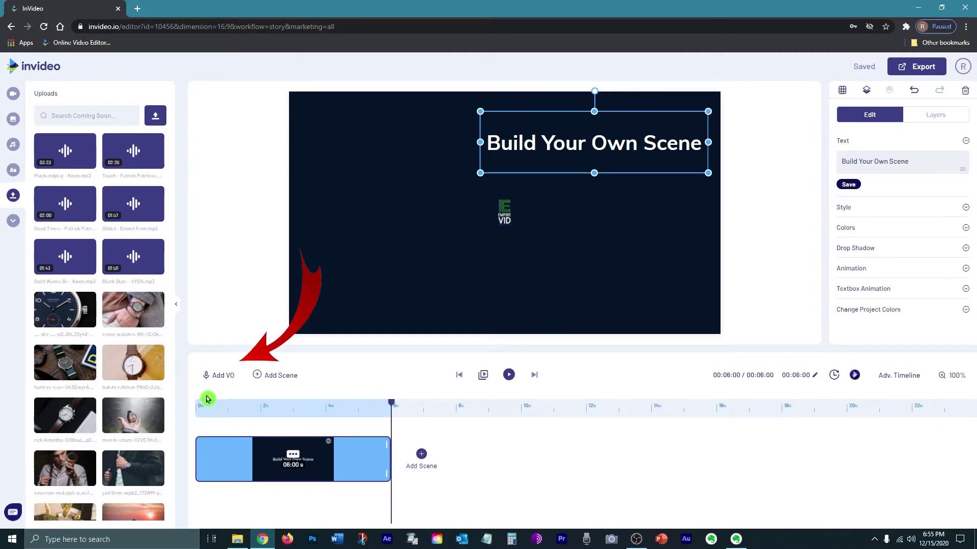
pyautogui.click(221, 377)
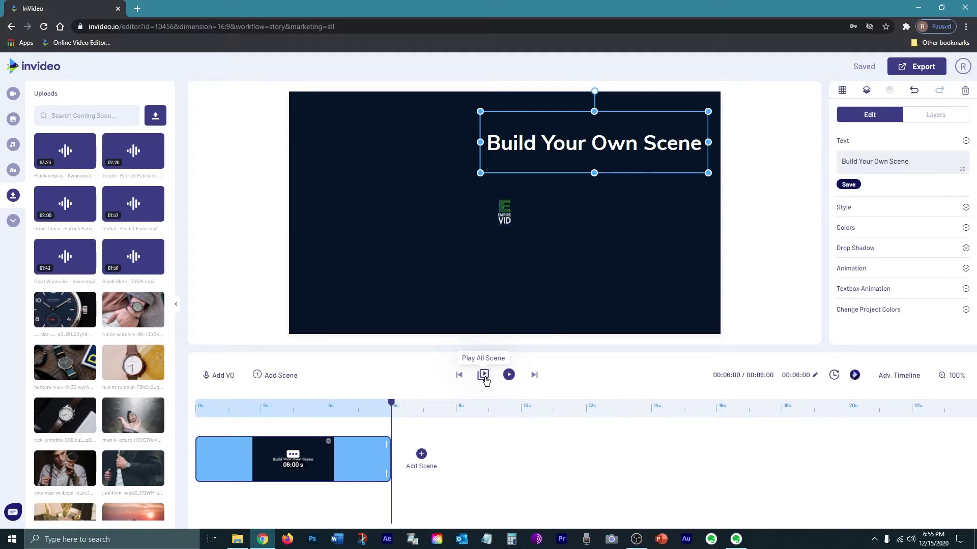
pyautogui.click(509, 379)
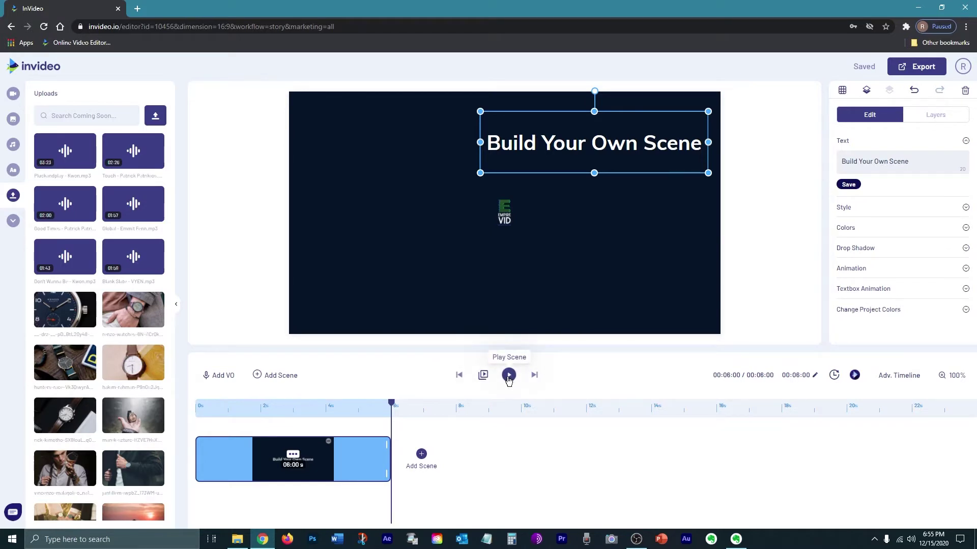
pyautogui.click(531, 373)
pyautogui.click(544, 386)
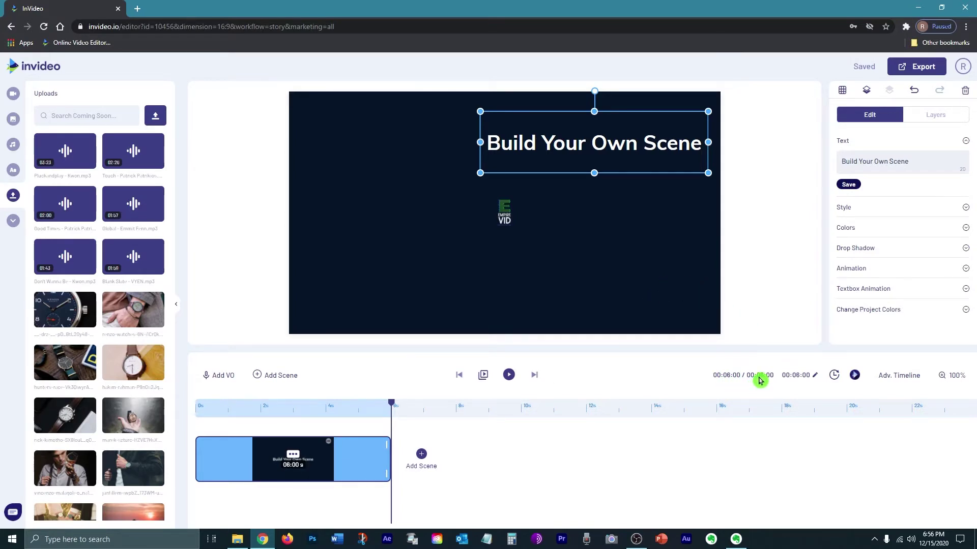
pyautogui.click(796, 374)
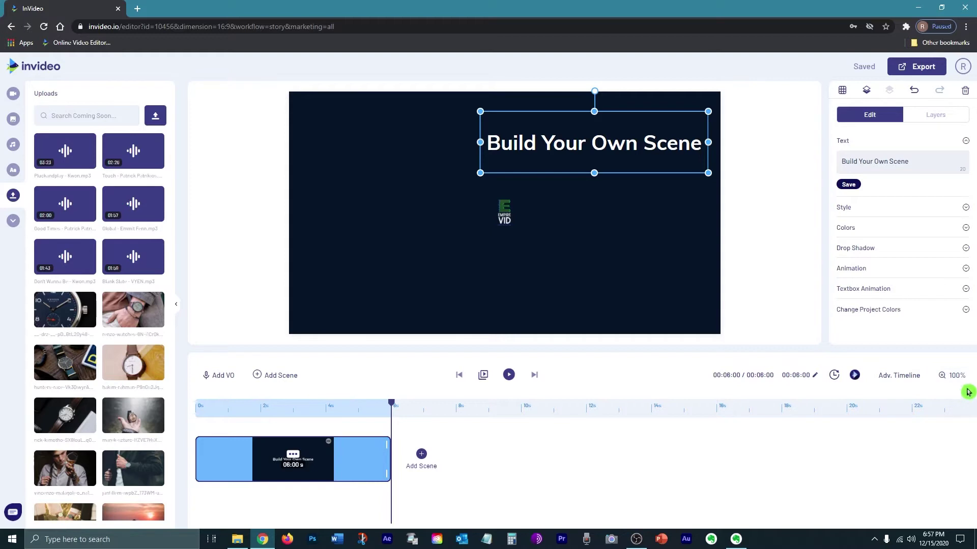
# Open the brand presets of the account
pyautogui.click(877, 453)
pyautogui.click(961, 66)
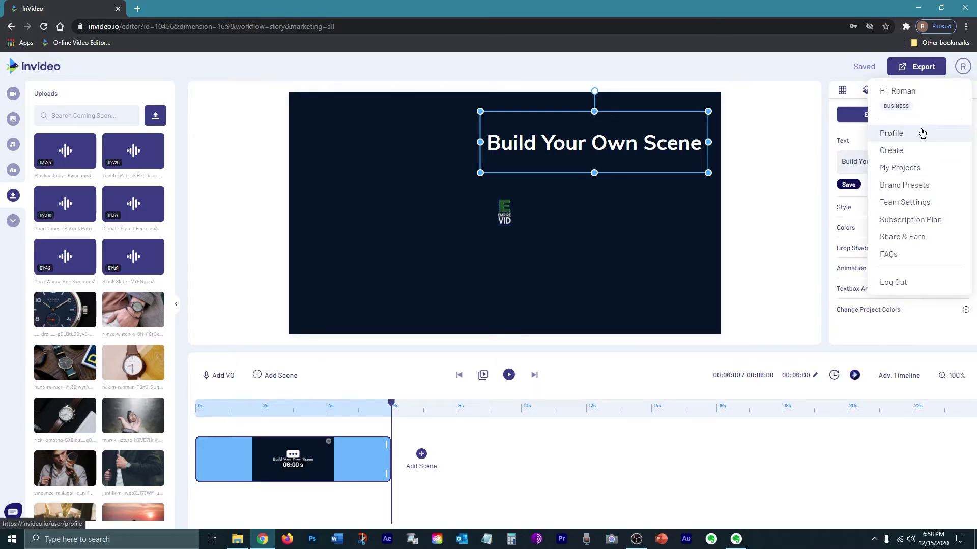
pyautogui.click(908, 189)
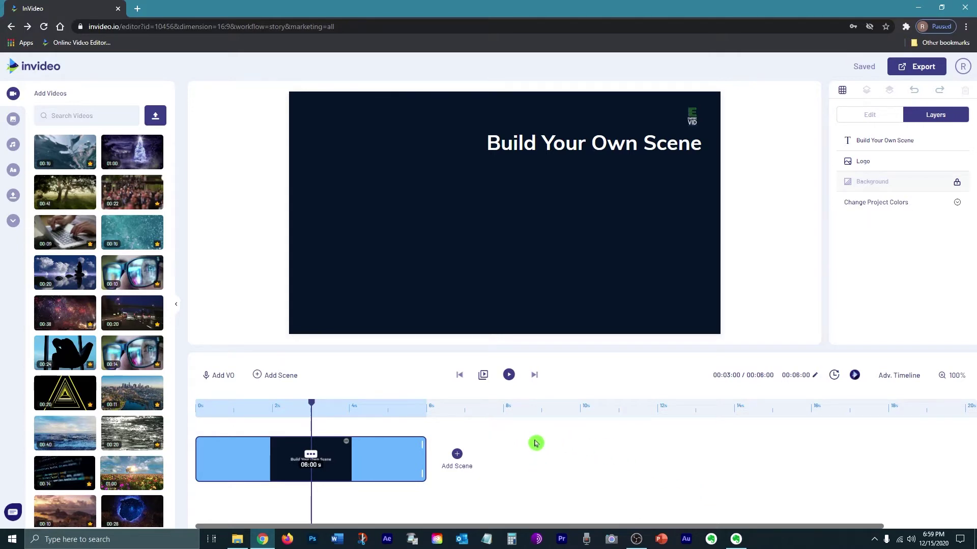
# Delete the "Build Your Own Scene" heading and the logo from the scene
pyautogui.click(610, 145)
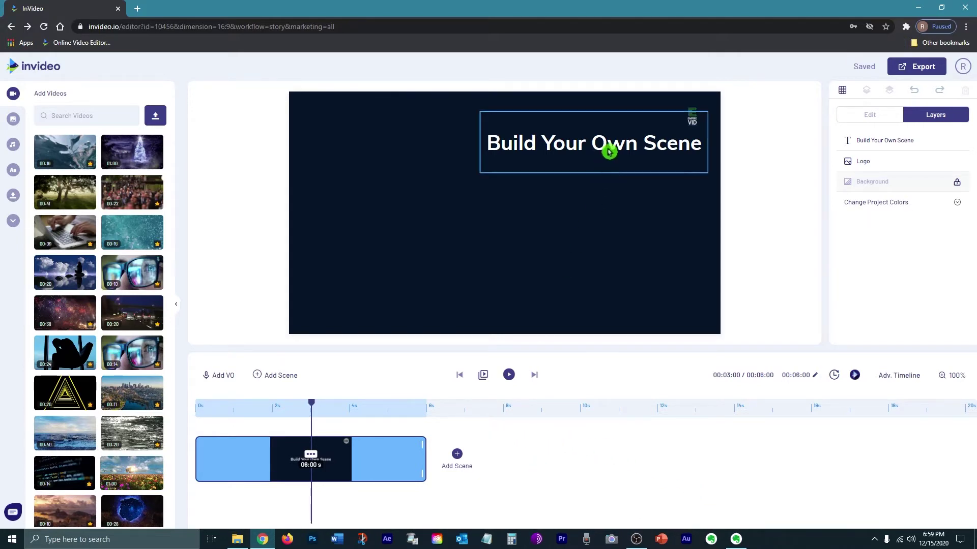
pyautogui.click(696, 117)
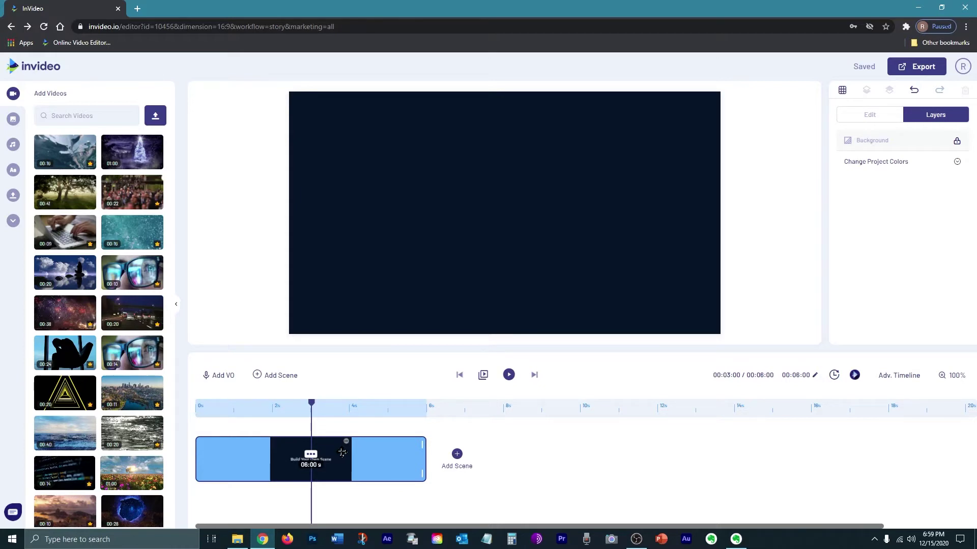
# Duplicate the emptied 6-second scene until the timeline holds six scenes, and select the first one
pyautogui.click(311, 454)
pyautogui.click(316, 416)
pyautogui.press('Return')
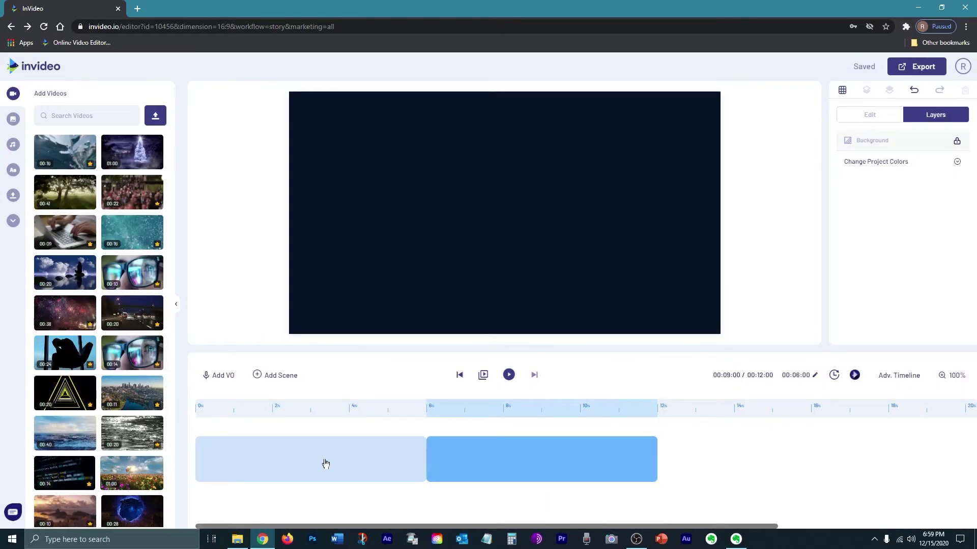
pyautogui.click(540, 455)
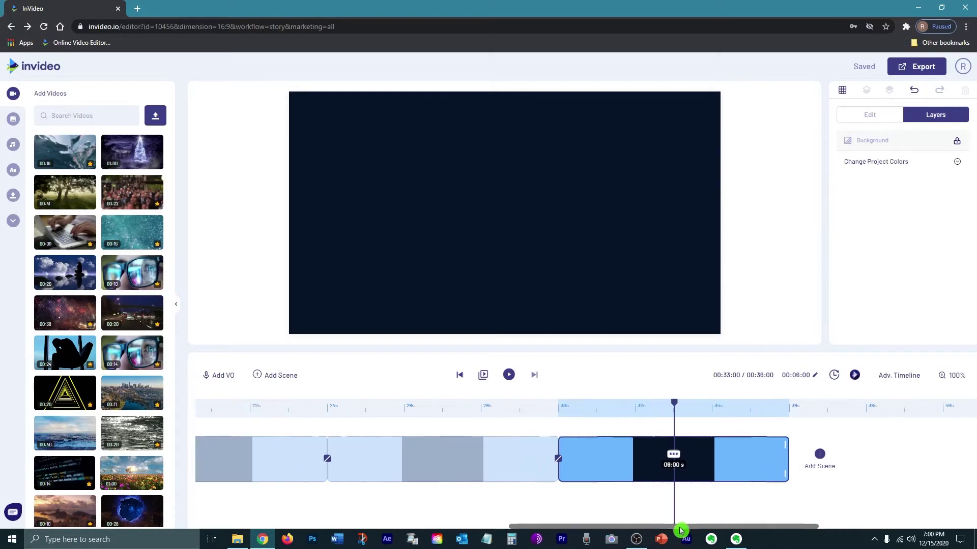
pyautogui.moveTo(369, 527); pyautogui.dragTo(311, 511)
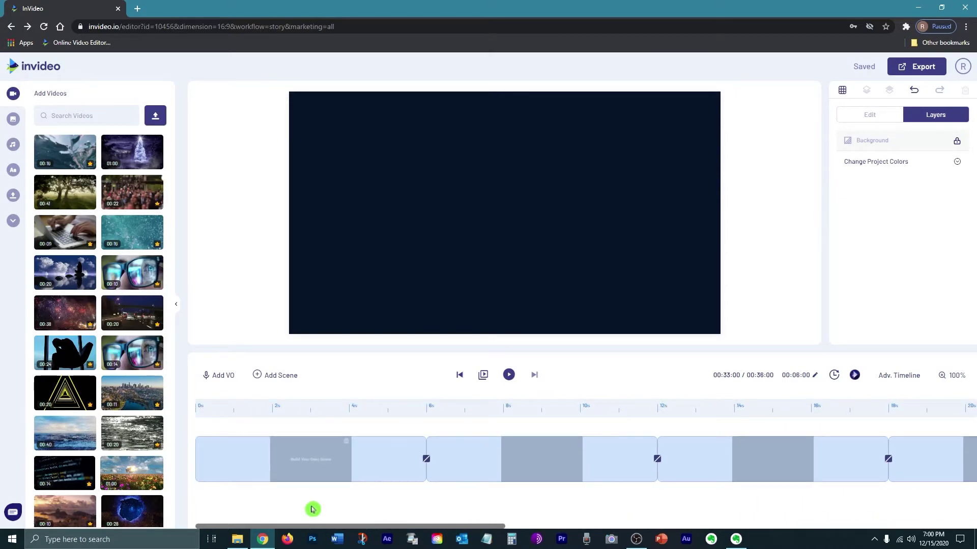
pyautogui.click(261, 471)
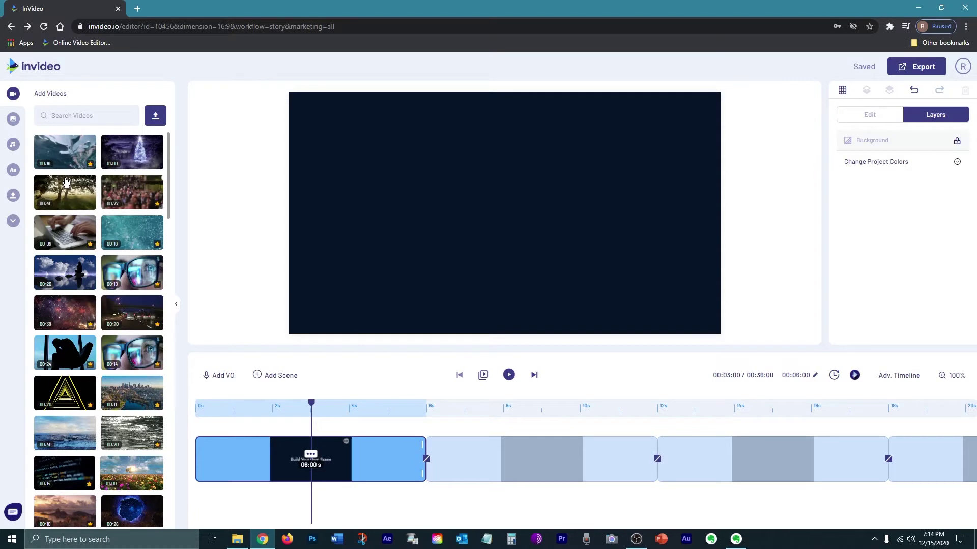
# Search the stock videos for "adventure" and open the clip of the backpacker silhouetted against the sunset for trimming
pyautogui.click(65, 111)
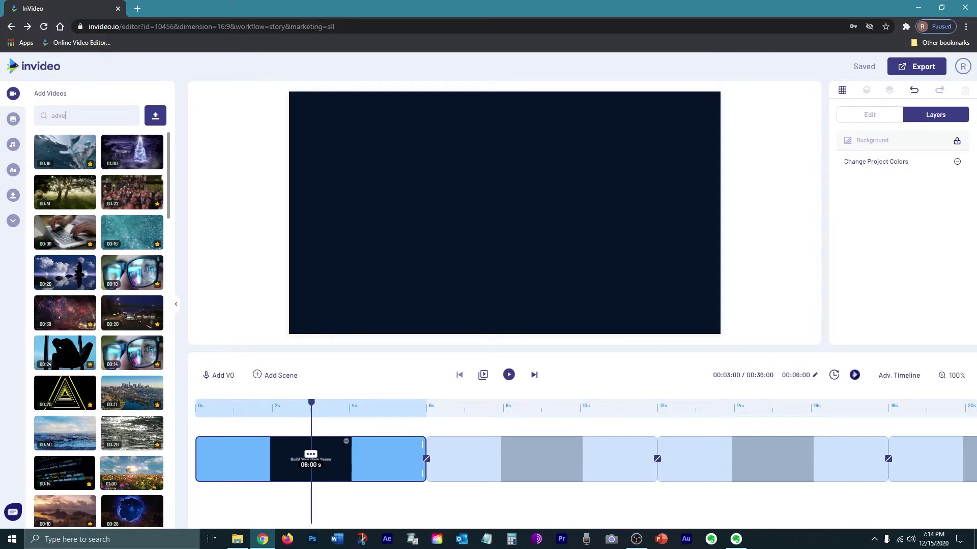
pyautogui.write('adventure')
pyautogui.press('Return')
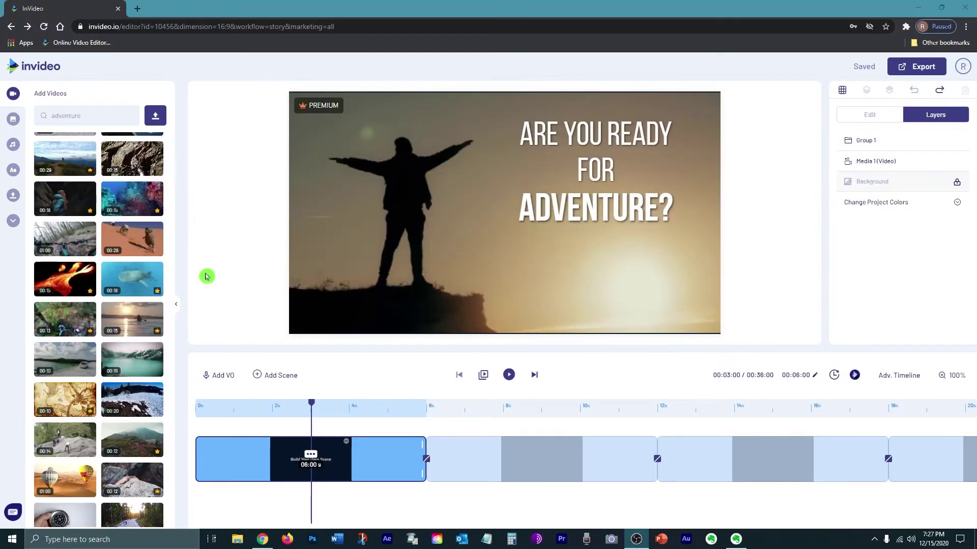
pyautogui.scroll(-7, 145, 399)
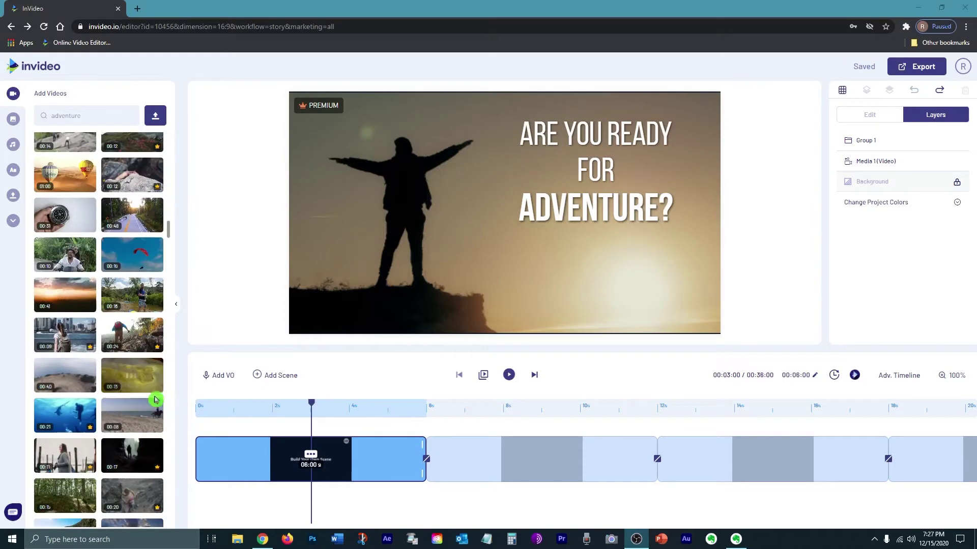
pyautogui.scroll(-5, 156, 406)
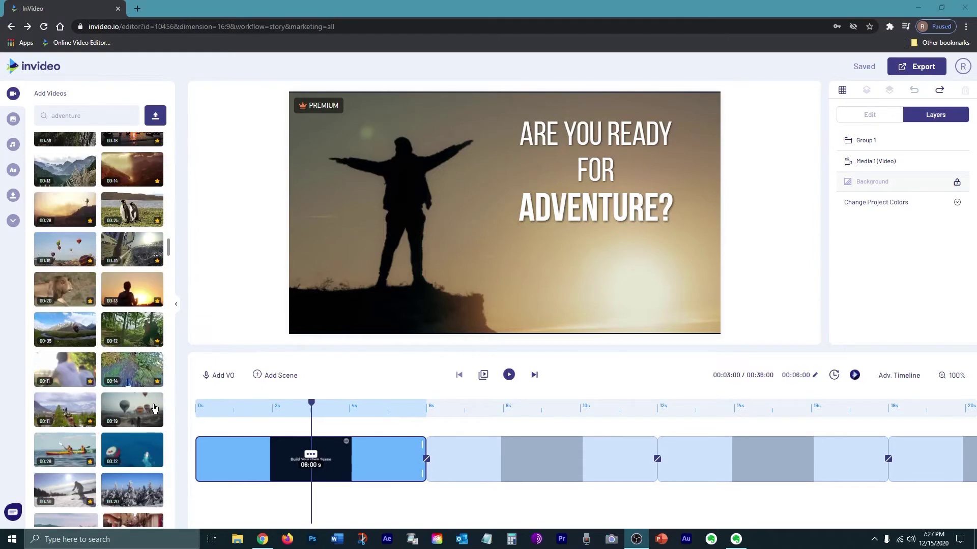
pyautogui.click(133, 290)
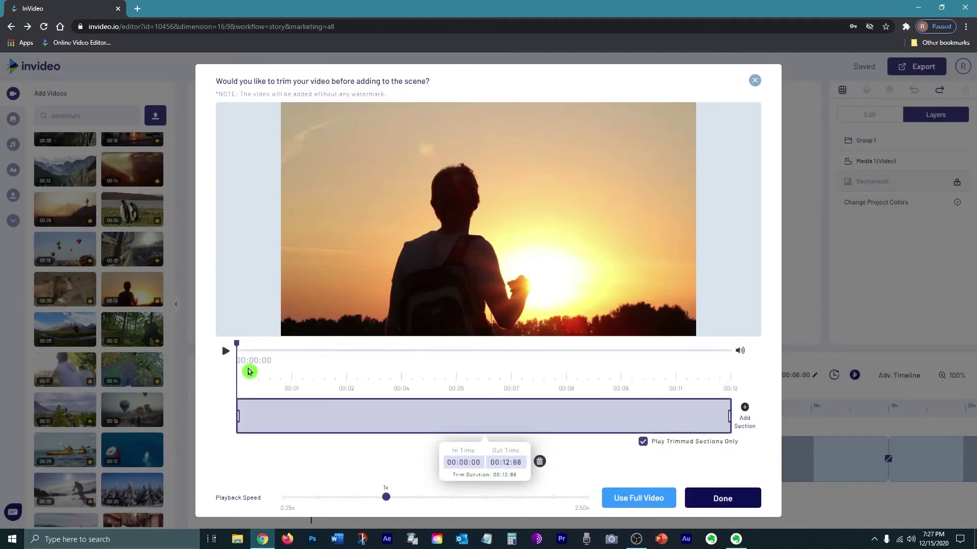
# Trim the sunset clip to about its first 6 seconds and add it to the first scene
pyautogui.moveTo(234, 346); pyautogui.dragTo(264, 346)
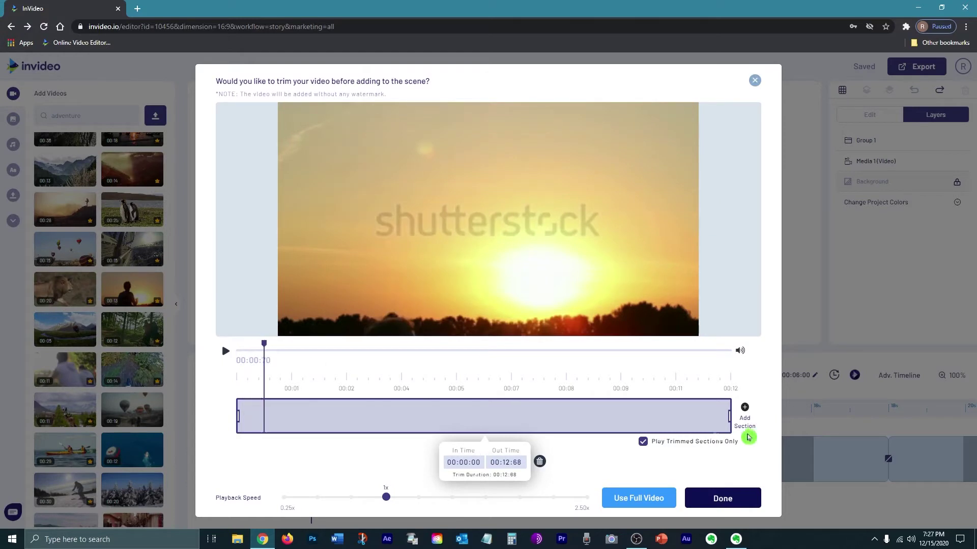
pyautogui.moveTo(730, 412); pyautogui.dragTo(474, 411)
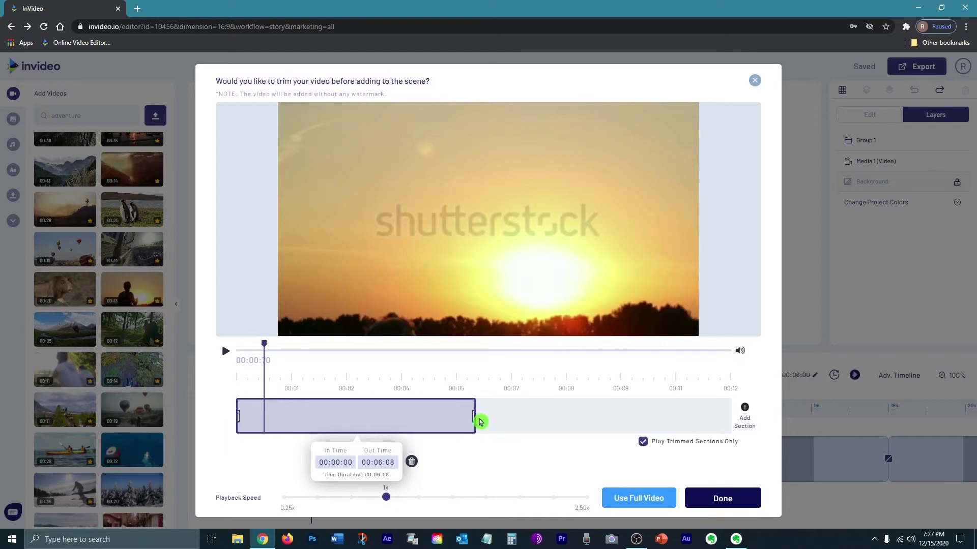
pyautogui.moveTo(473, 417); pyautogui.dragTo(479, 417)
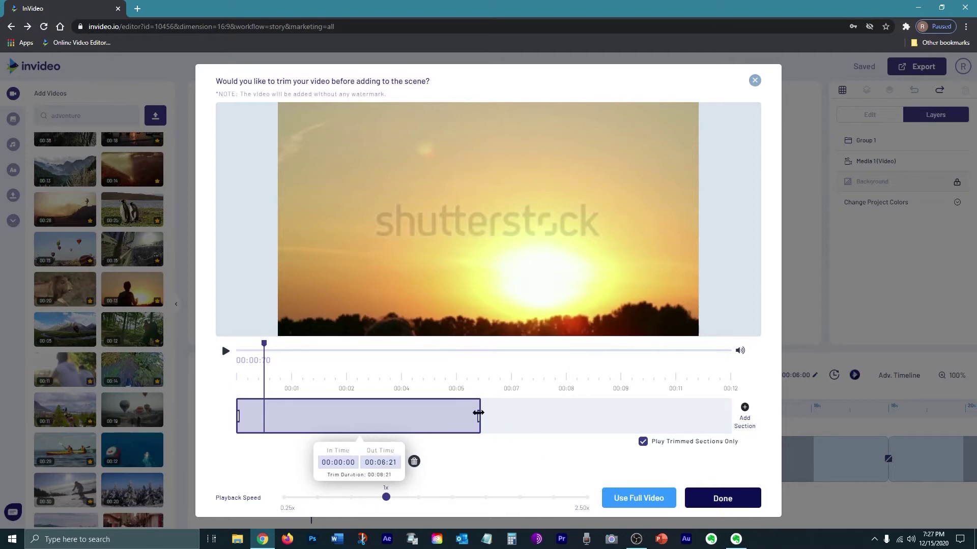
pyautogui.moveTo(478, 416)
pyautogui.mouseDown()
pyautogui.moveTo(512, 416)
pyautogui.moveTo(467, 417)
pyautogui.mouseUp()
pyautogui.click(722, 499)
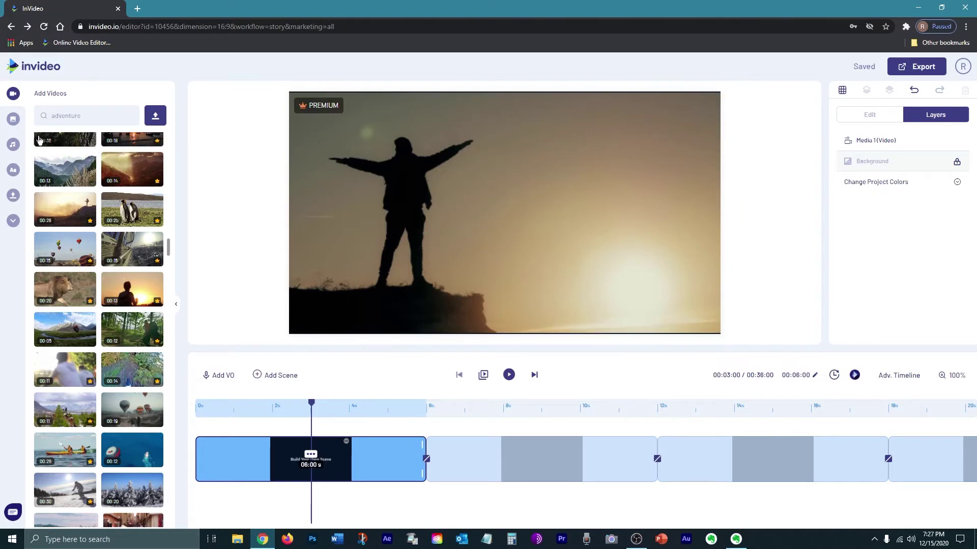
# Add the "THIS TOO SHALL PASS" text template and place it in the sky above the sun, beside the silhouetted figure
pyautogui.click(13, 170)
pyautogui.moveTo(170, 105); pyautogui.dragTo(161, 135)
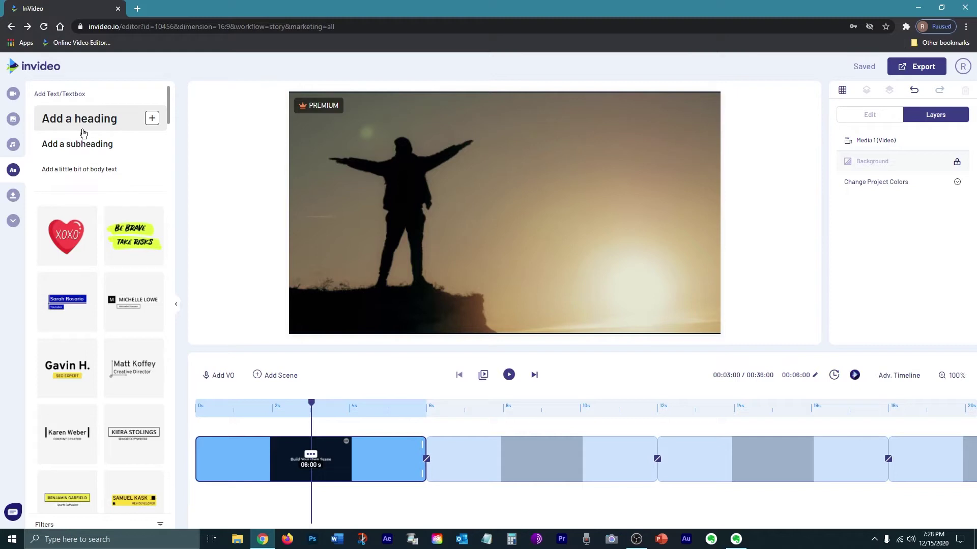
pyautogui.moveTo(168, 107); pyautogui.dragTo(207, 377)
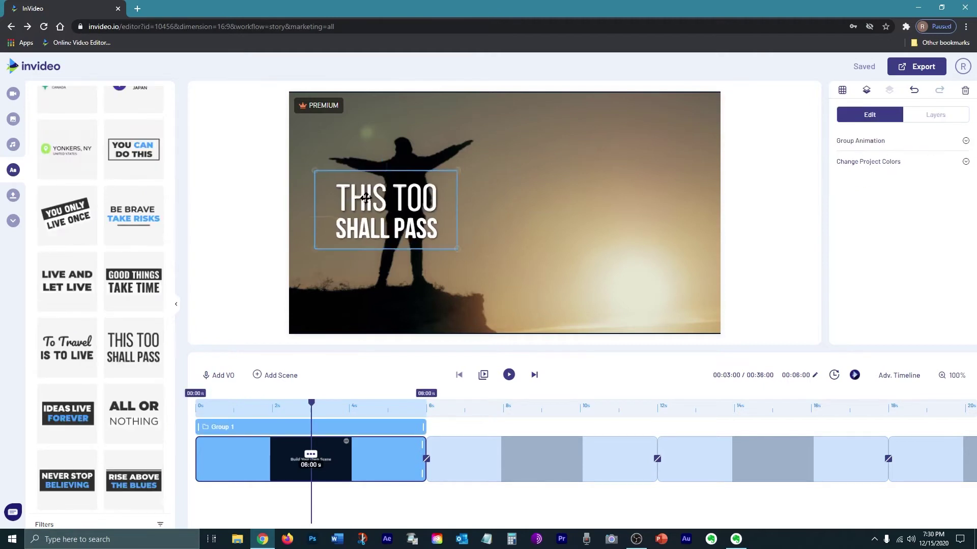
pyautogui.moveTo(351, 191); pyautogui.dragTo(573, 159)
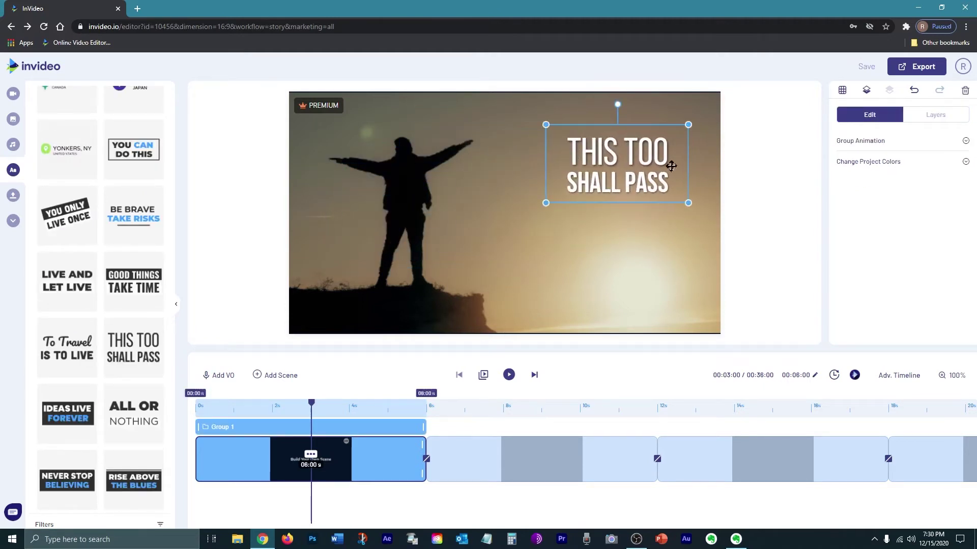
# Change the two text lines to "ARE YOU READY FOR" and "ADVENTURE?" and widen the text group
pyautogui.click(920, 118)
pyautogui.click(545, 207)
pyautogui.click(482, 257)
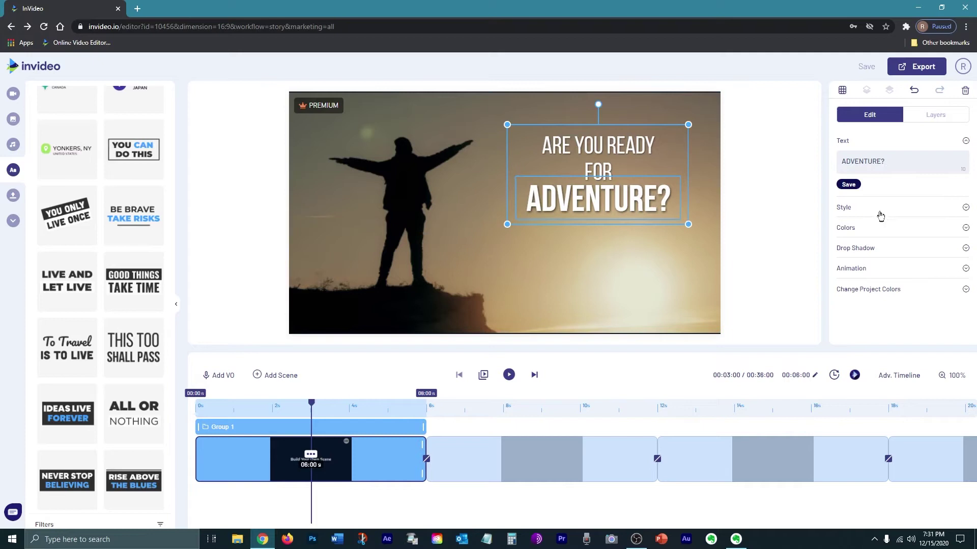
# Set the font size of the "ADVENTURE?" line to 160 and deselect the text
pyautogui.click(847, 212)
pyautogui.scroll(-1, 892, 232)
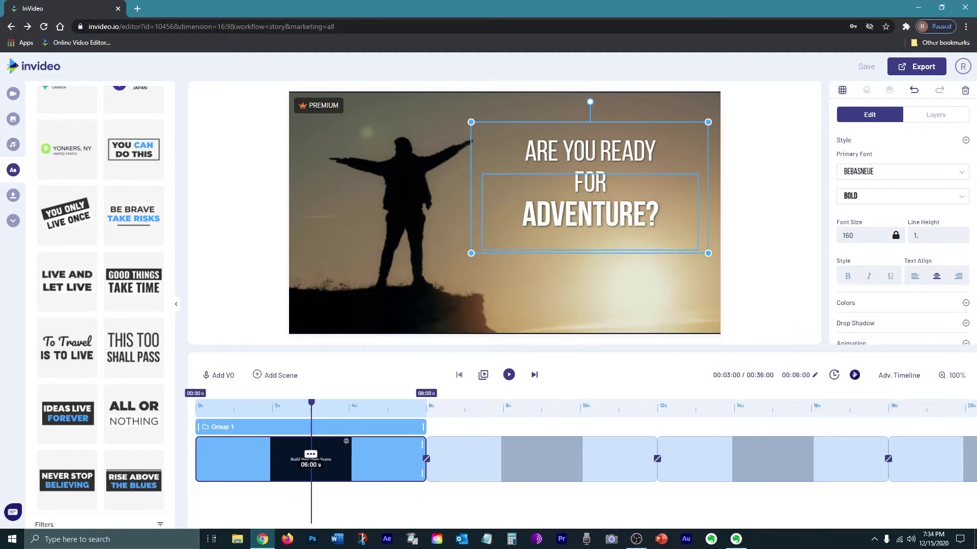
pyautogui.click(781, 283)
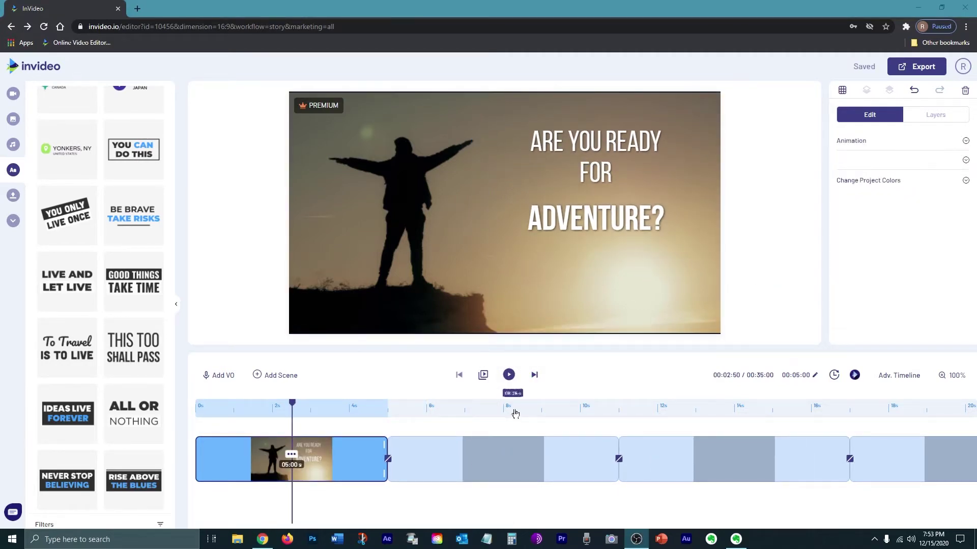
# Set the second scene's duration to 12 seconds and add the clip of the couple on a motorbike to it
pyautogui.click(534, 376)
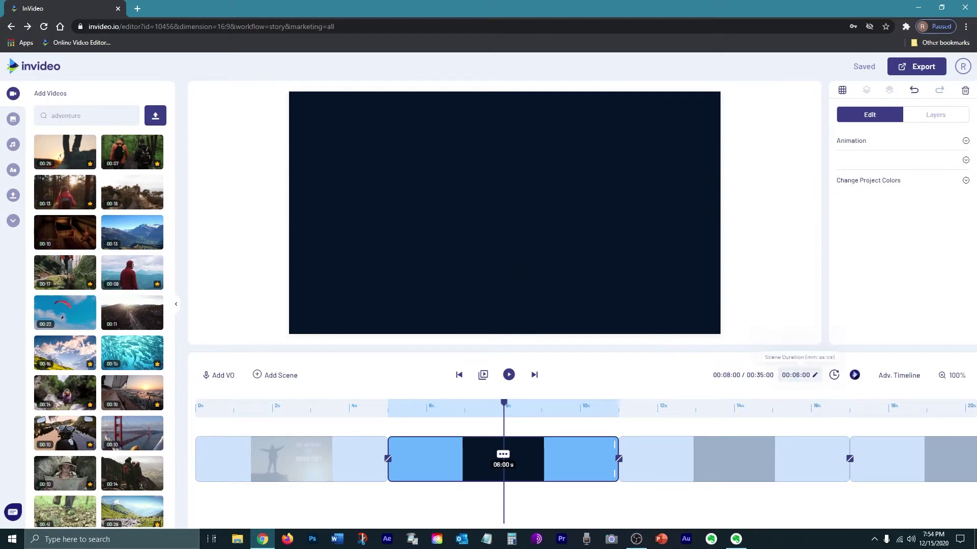
pyautogui.write('00:06')
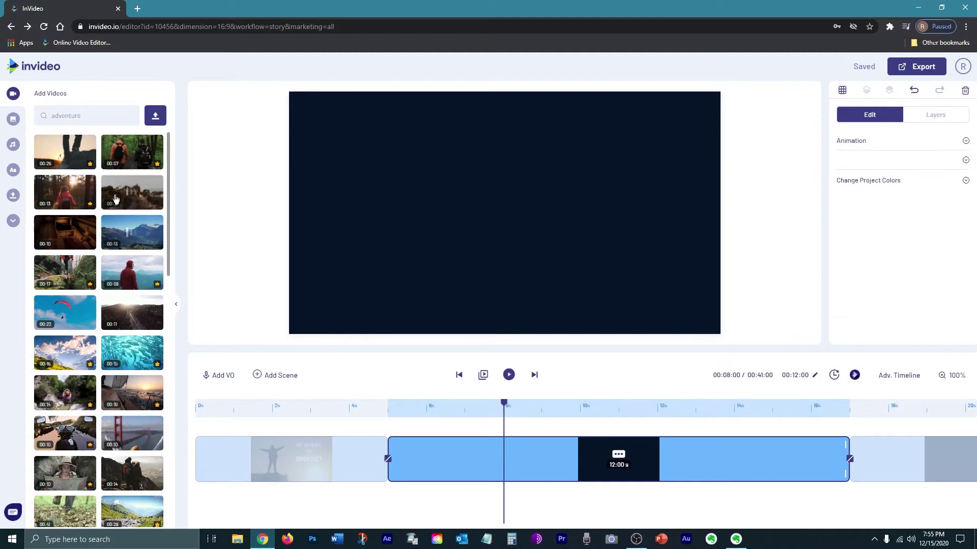
pyautogui.moveTo(67, 193); pyautogui.dragTo(846, 451)
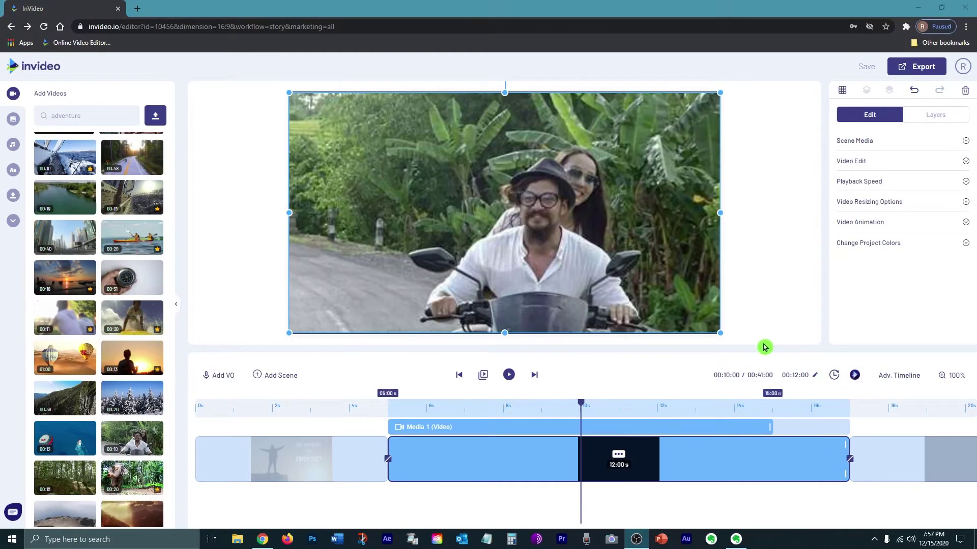
# Open the scene in the advanced timeline and shift the motorbike clip left, leaving the right side of the frame free
pyautogui.click(899, 375)
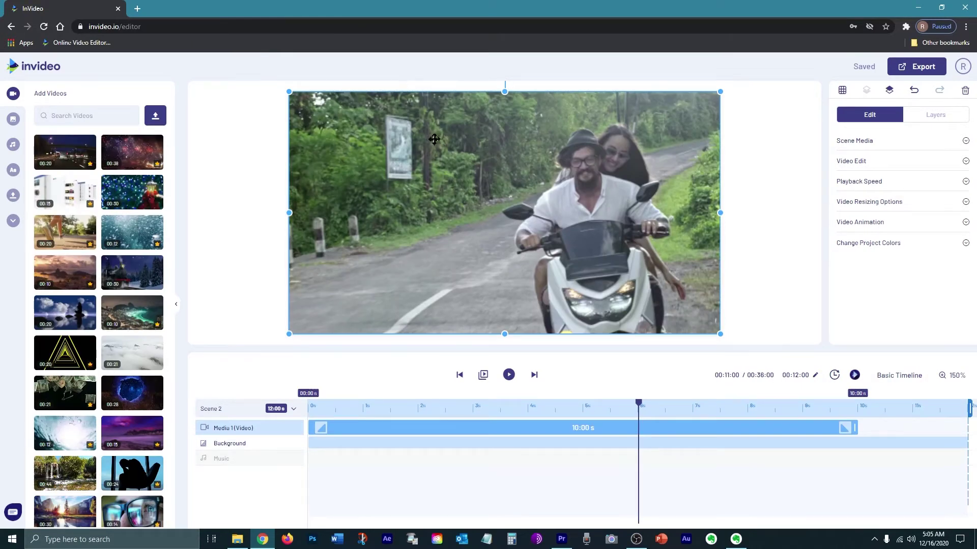
pyautogui.moveTo(720, 215); pyautogui.dragTo(724, 258)
pyautogui.moveTo(653, 246); pyautogui.dragTo(455, 246)
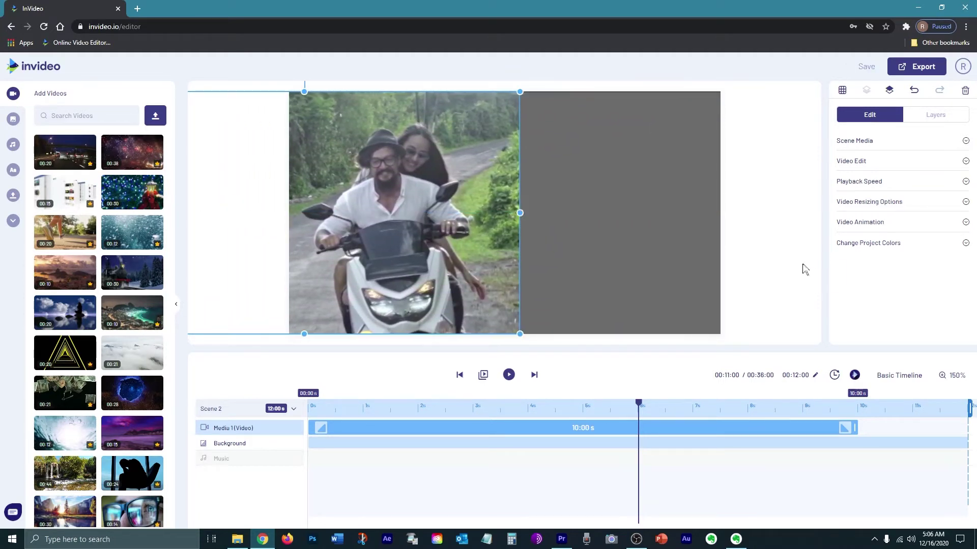
# Add the brush-stroke Walt Disney quote textbox in the empty area beside the motorbike clip and recolor its box blue
pyautogui.click(13, 169)
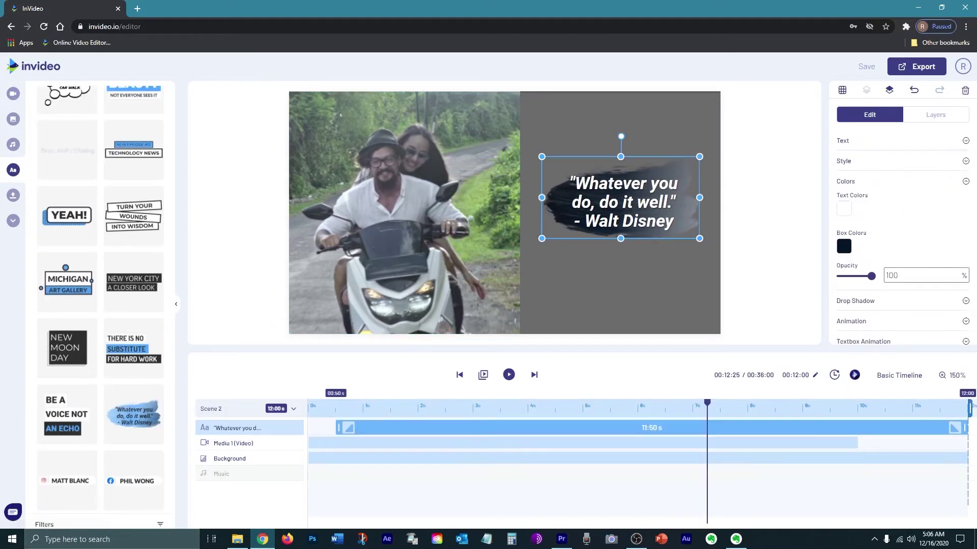
pyautogui.scroll(-1, 865, 244)
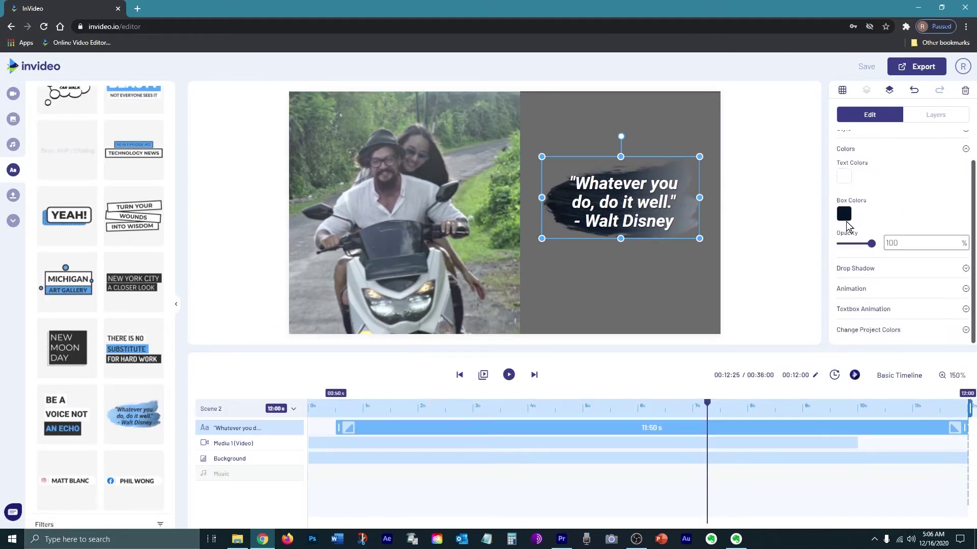
pyautogui.click(846, 214)
pyautogui.moveTo(938, 260); pyautogui.dragTo(947, 228)
pyautogui.click(958, 227)
pyautogui.scroll(1, 890, 219)
# Change the text color of the quote to a bright yellow
pyautogui.click(846, 212)
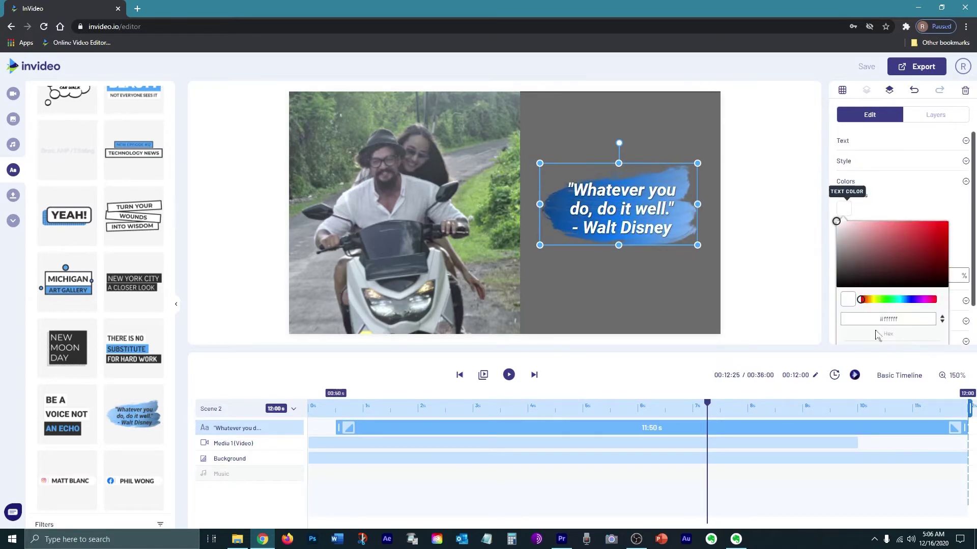
pyautogui.scroll(-1, 876, 305)
pyautogui.moveTo(861, 254); pyautogui.dragTo(871, 255)
pyautogui.moveTo(895, 179); pyautogui.dragTo(939, 176)
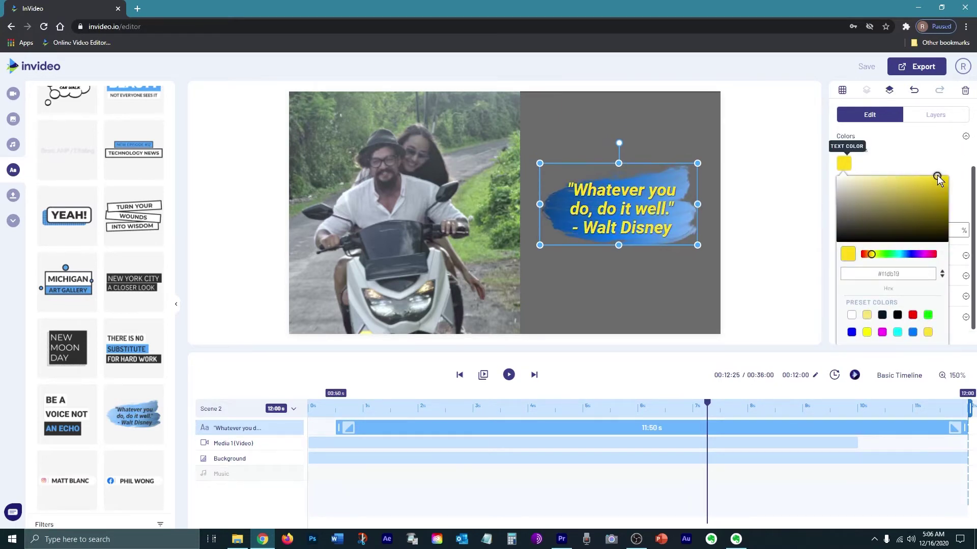
pyautogui.click(694, 245)
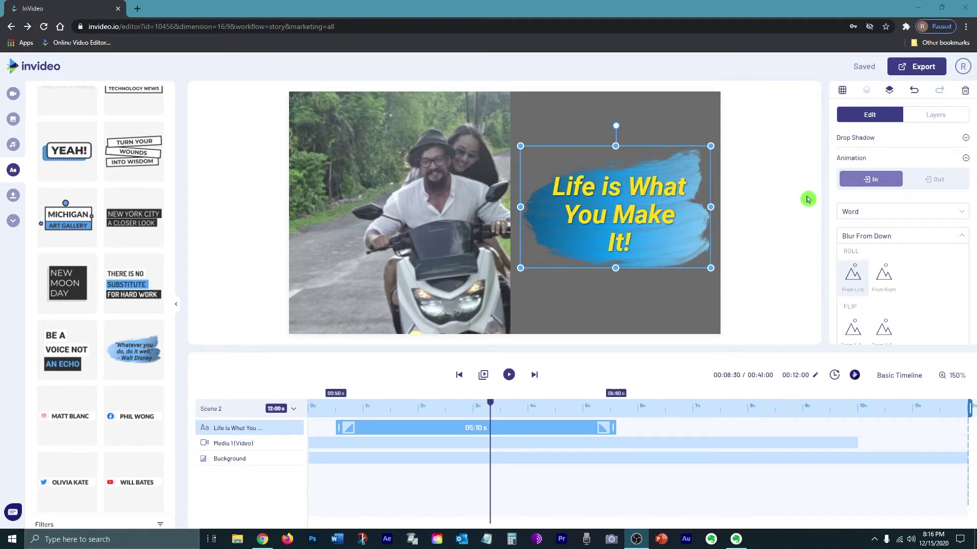
# Set the out animation of the "Life is What You Make It!" text to Roll To Right with a 1.5-second duration
pyautogui.click(930, 179)
pyautogui.click(890, 237)
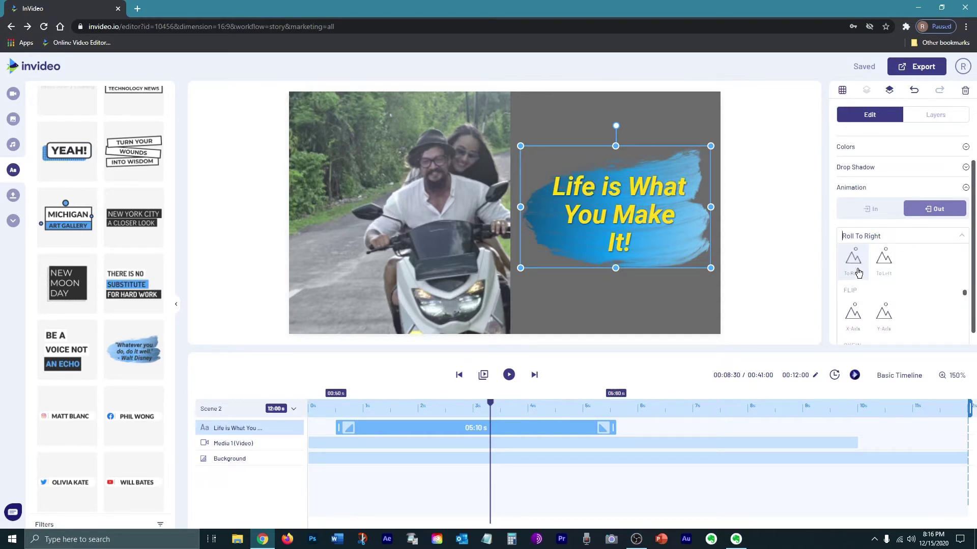
pyautogui.click(859, 273)
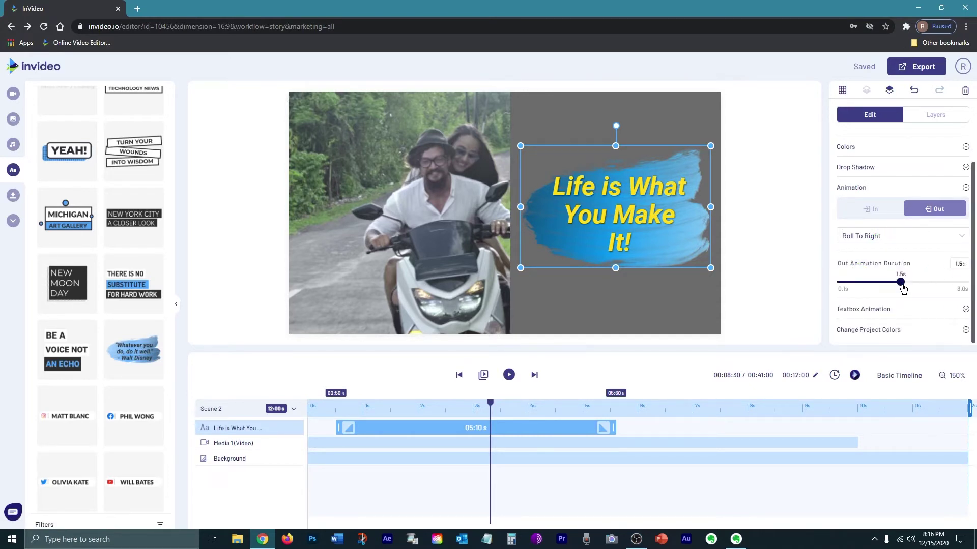
pyautogui.moveTo(901, 289)
pyautogui.mouseDown()
pyautogui.moveTo(871, 288)
pyautogui.moveTo(888, 290)
pyautogui.mouseUp()
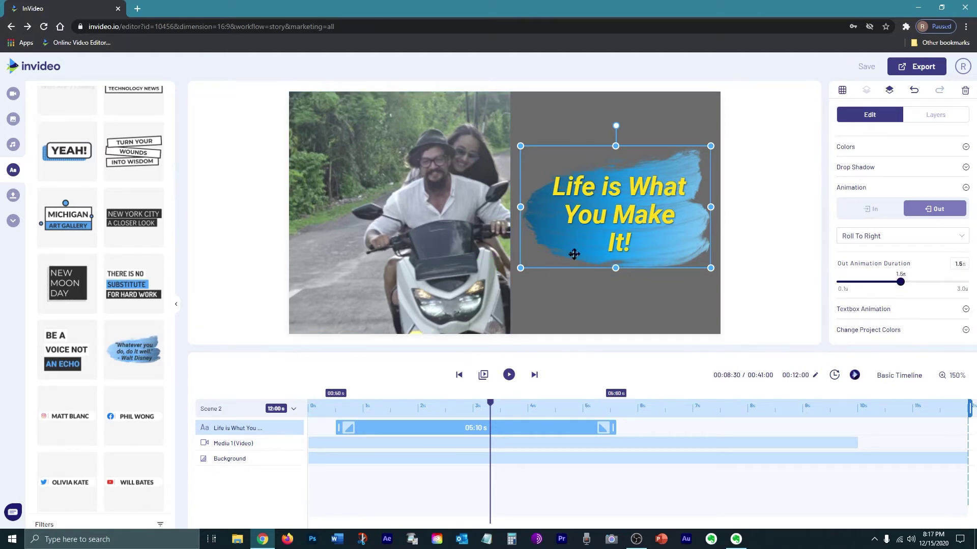
# Give the textbox a 1.5-second Roll To Right out animation and shorten the text layer to about 5 seconds
pyautogui.click(702, 257)
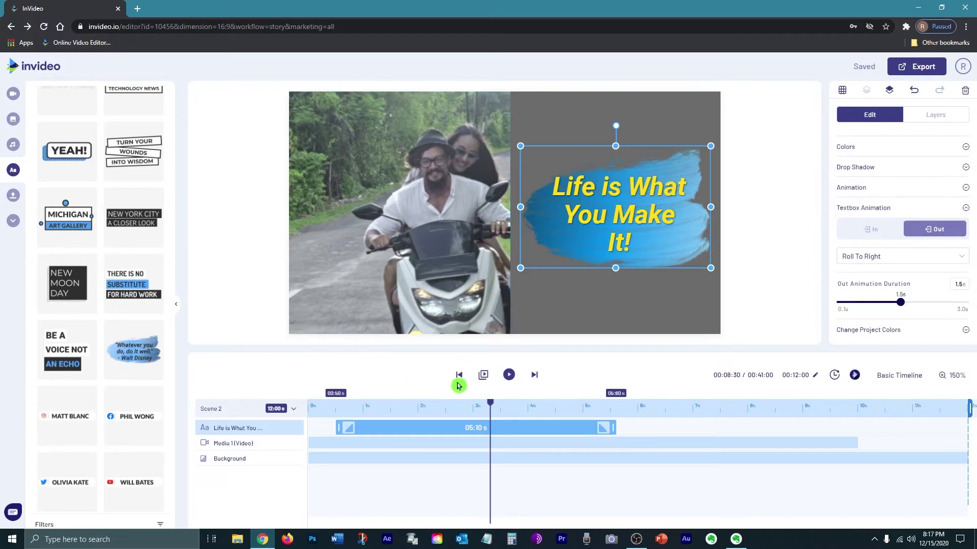
pyautogui.moveTo(613, 428)
pyautogui.mouseDown()
pyautogui.moveTo(865, 438)
pyautogui.moveTo(582, 438)
pyautogui.moveTo(612, 430)
pyautogui.mouseUp()
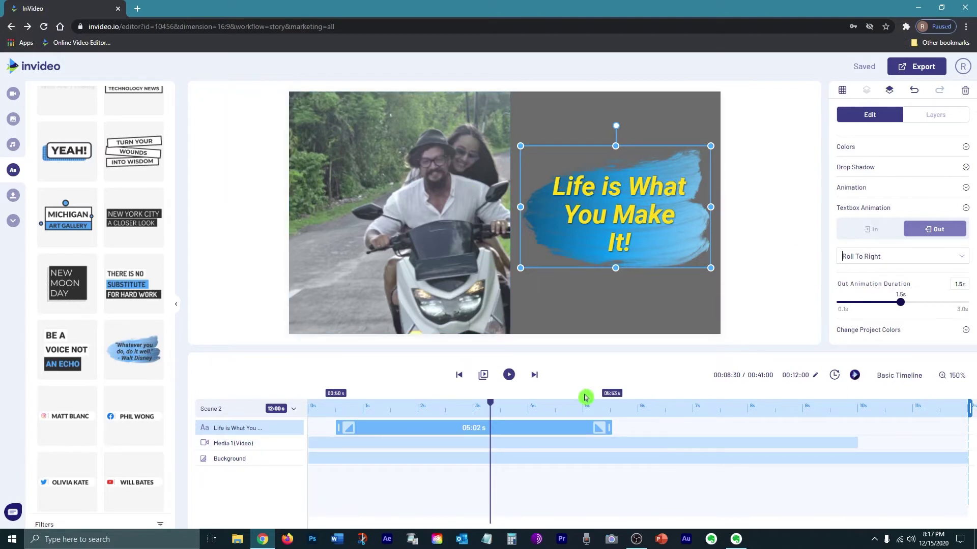
pyautogui.click(820, 458)
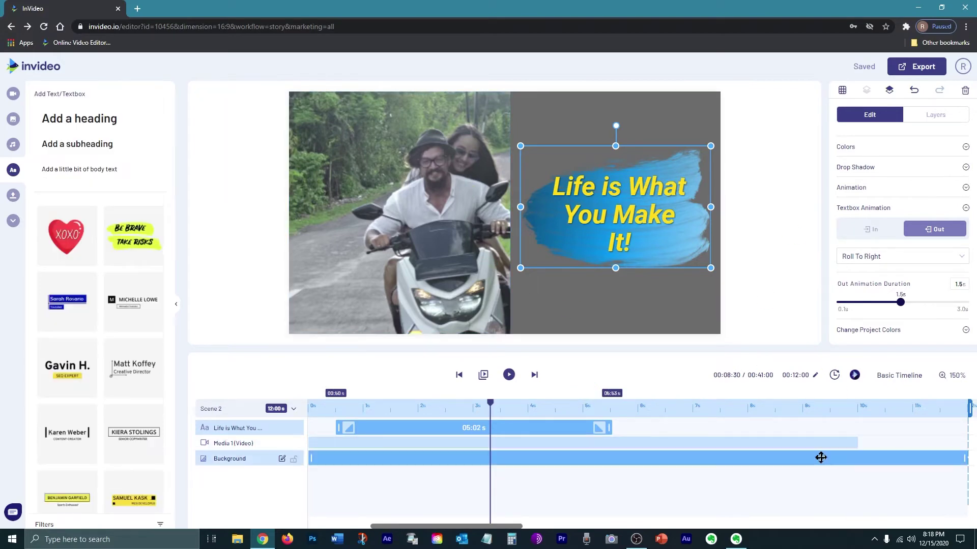
# Add the underwater shark diver clip to the second scene, trimmed to an out time of 00:05:52
pyautogui.click(13, 98)
pyautogui.scroll(-5, 65, 436)
pyautogui.click(65, 436)
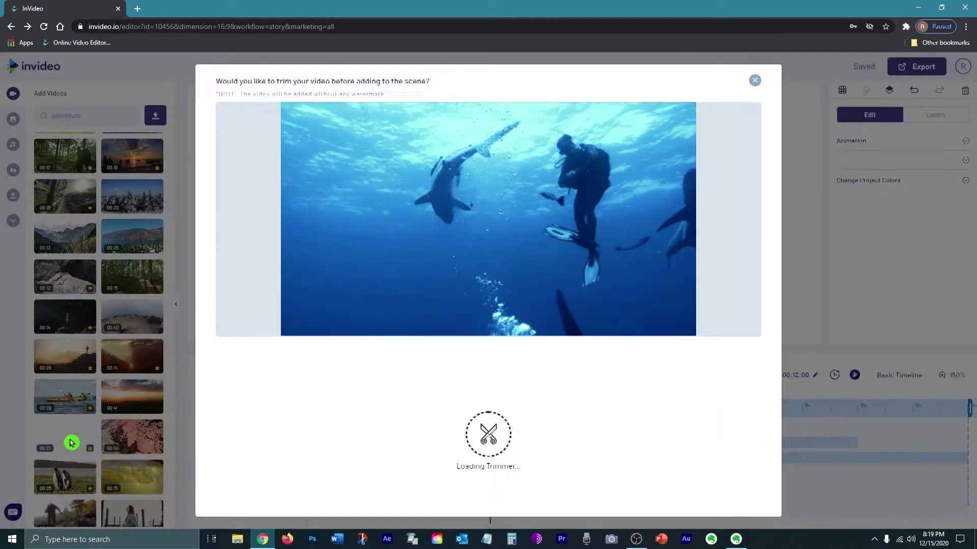
pyautogui.moveTo(730, 416); pyautogui.dragTo(368, 417)
pyautogui.click(224, 352)
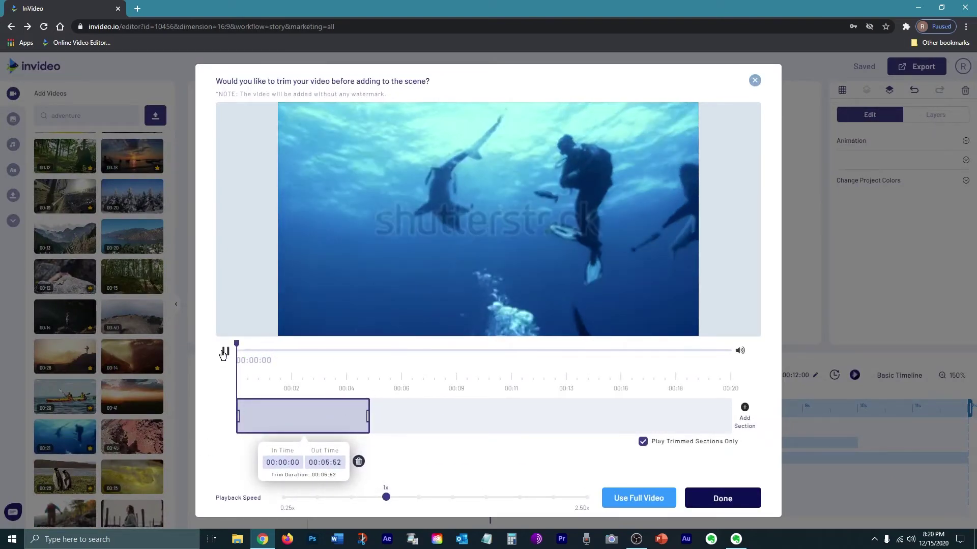
pyautogui.click(722, 498)
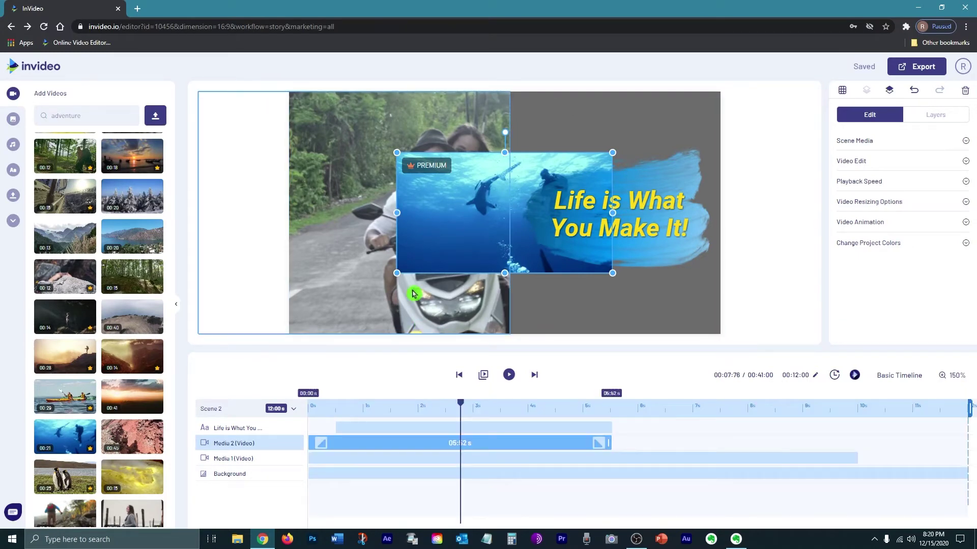
# Move the diver clip to the upper right corner of the frame and fit its left edge against the motorbike clip
pyautogui.moveTo(455, 214); pyautogui.dragTo(572, 155)
pyautogui.moveTo(508, 153); pyautogui.dragTo(510, 155)
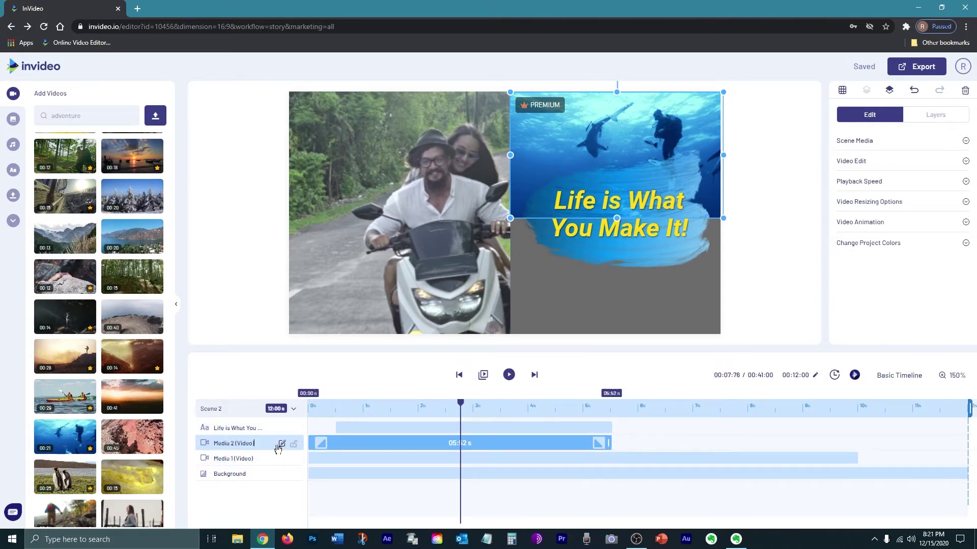
# Rename the diver clip's layer in Scene 2 to shark
pyautogui.moveTo(260, 446)
pyautogui.mouseDown()
pyautogui.moveTo(235, 446)
pyautogui.moveTo(247, 445)
pyautogui.mouseUp()
pyautogui.click(288, 492)
pyautogui.click(619, 430)
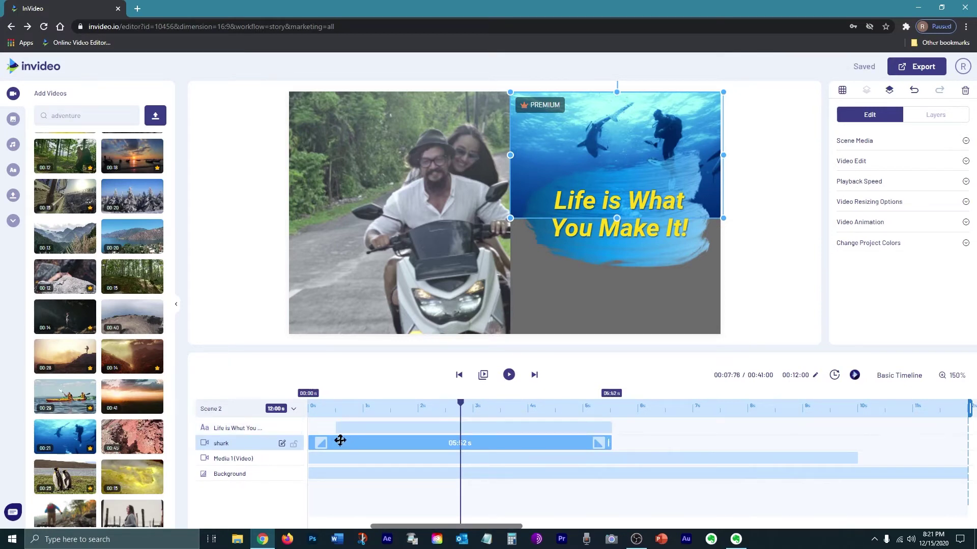
# Move the shark clip along the timeline so it starts at 05:38, just before the "Life is What You Make It!" text ends
pyautogui.moveTo(330, 442); pyautogui.dragTo(621, 452)
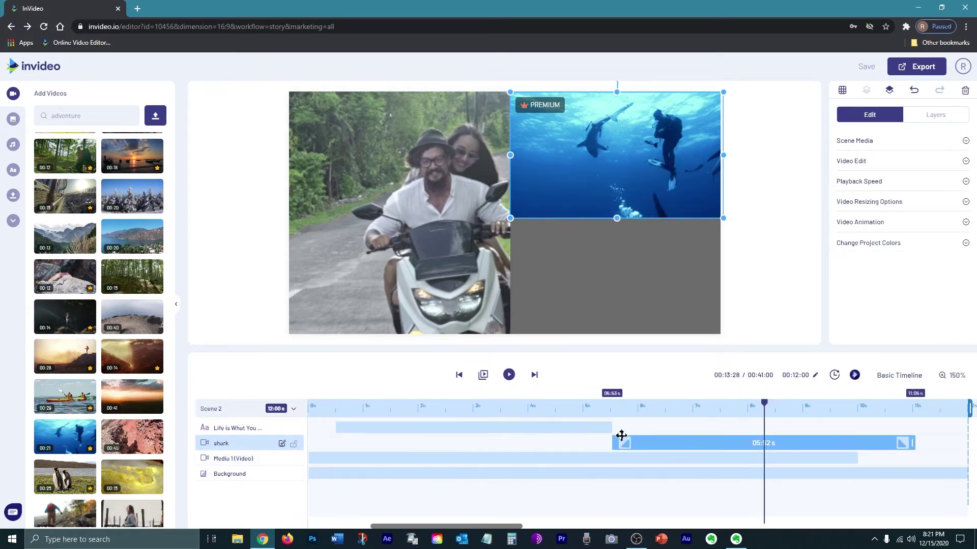
pyautogui.click(613, 433)
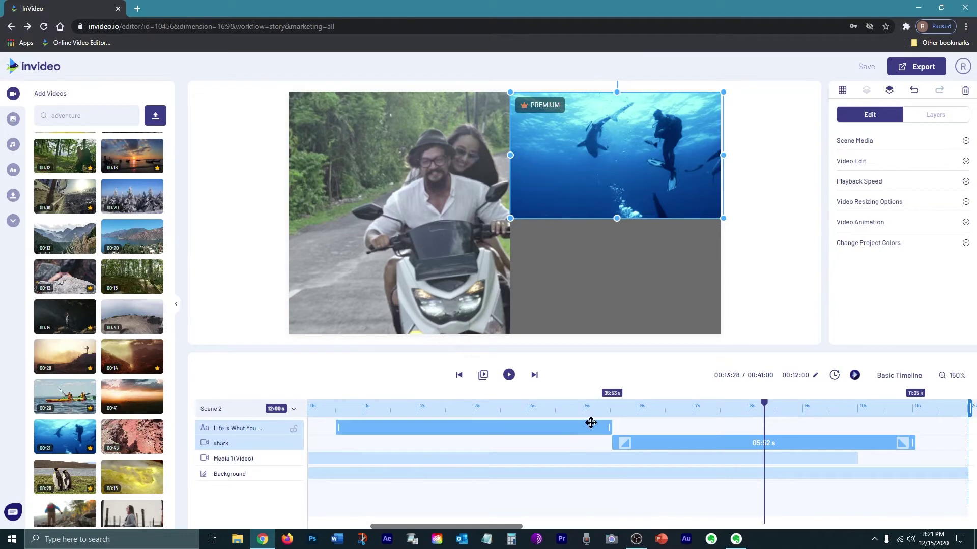
pyautogui.moveTo(699, 444); pyautogui.dragTo(693, 443)
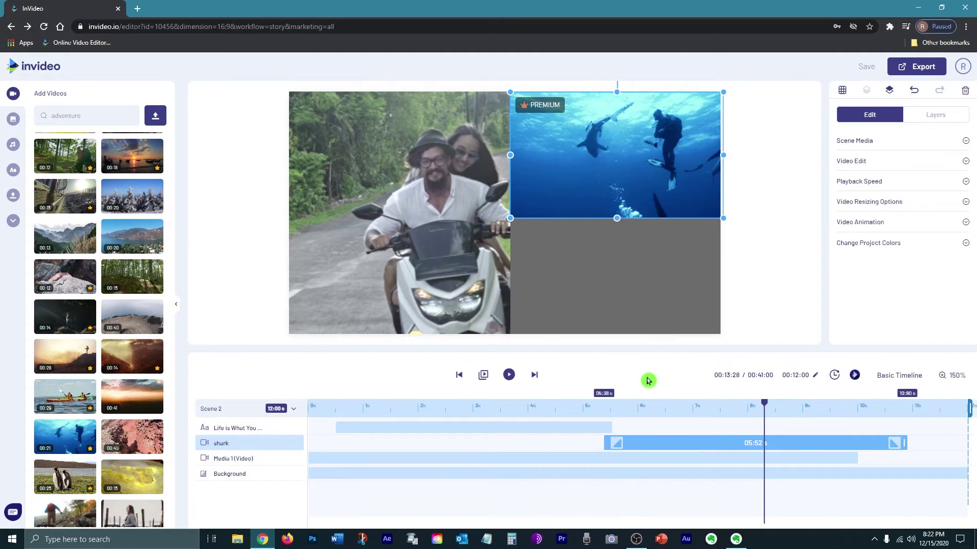
pyautogui.click(637, 432)
pyautogui.click(590, 441)
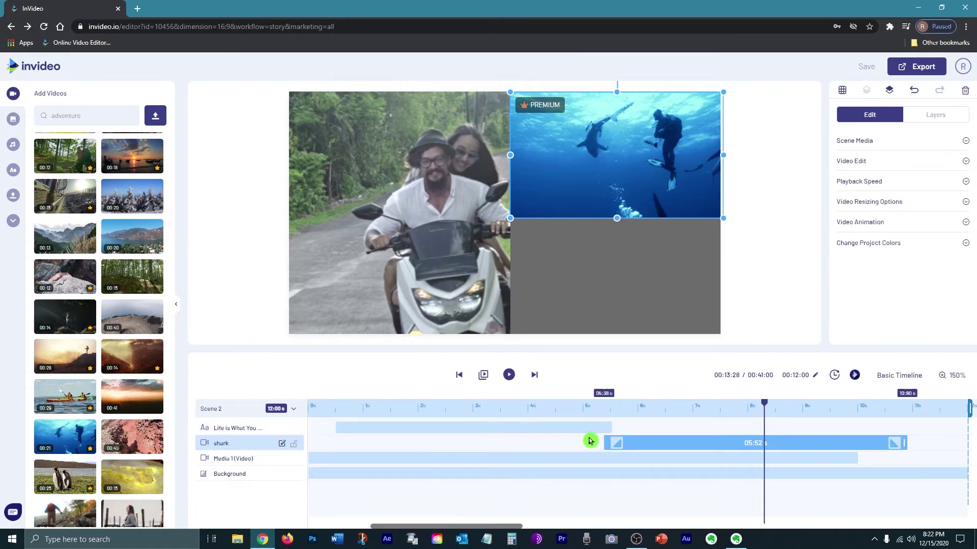
# Give the shark clip a Zoom In in-animation and move it on the timeline to start at 04:48
pyautogui.click(834, 222)
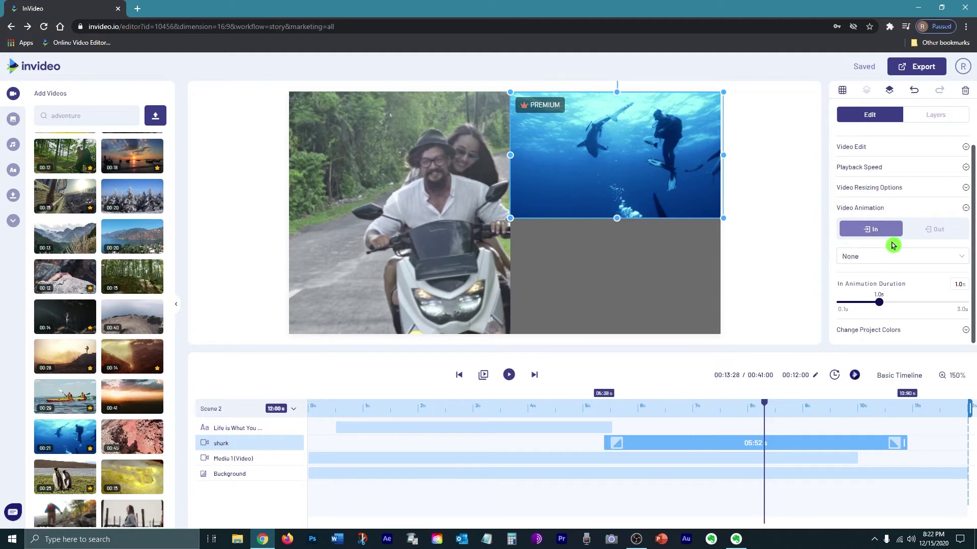
pyautogui.click(877, 257)
pyautogui.click(865, 274)
pyautogui.moveTo(652, 442); pyautogui.dragTo(602, 443)
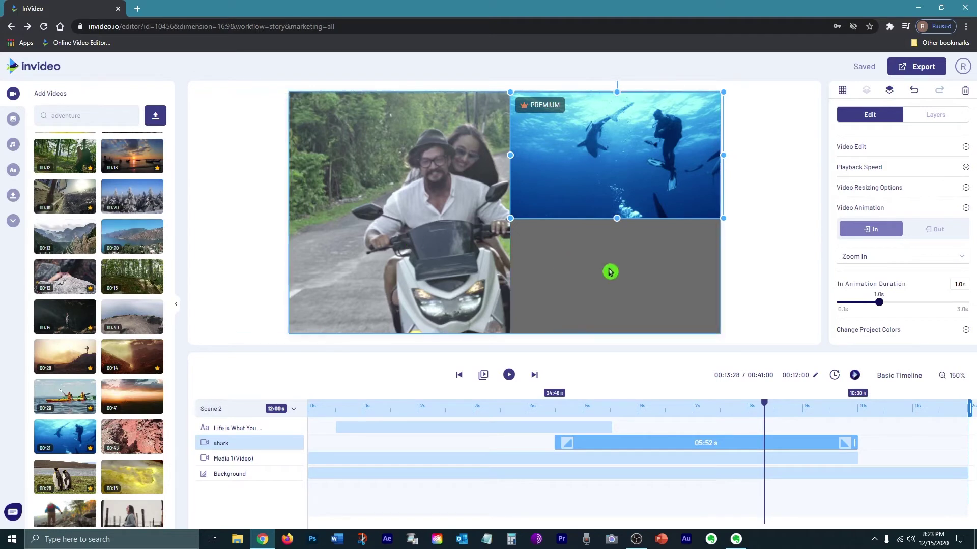
# Add a BURP-style text reading FACE YOUR FEARS in the empty area of the frame below the shark clip
pyautogui.click(13, 170)
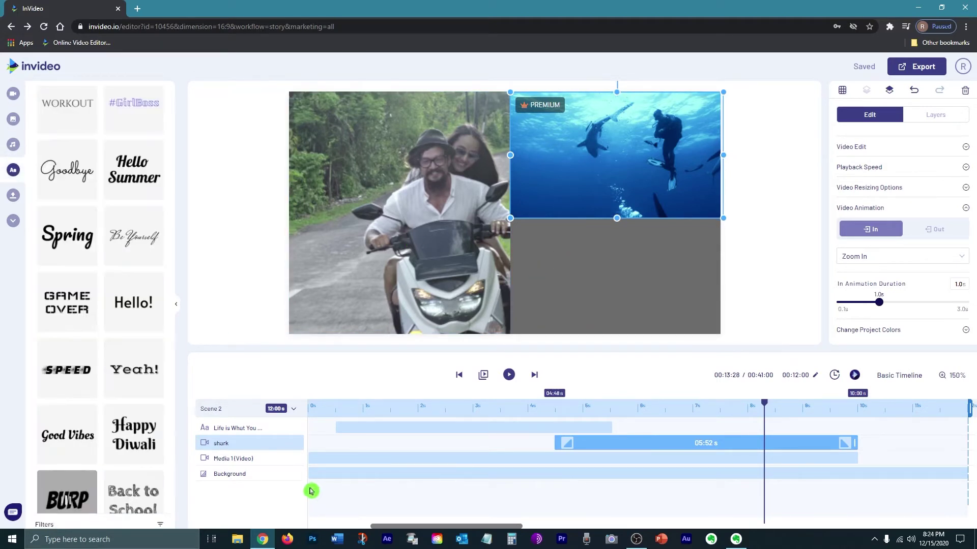
pyautogui.moveTo(311, 492); pyautogui.dragTo(311, 492)
pyautogui.moveTo(509, 214); pyautogui.dragTo(592, 308)
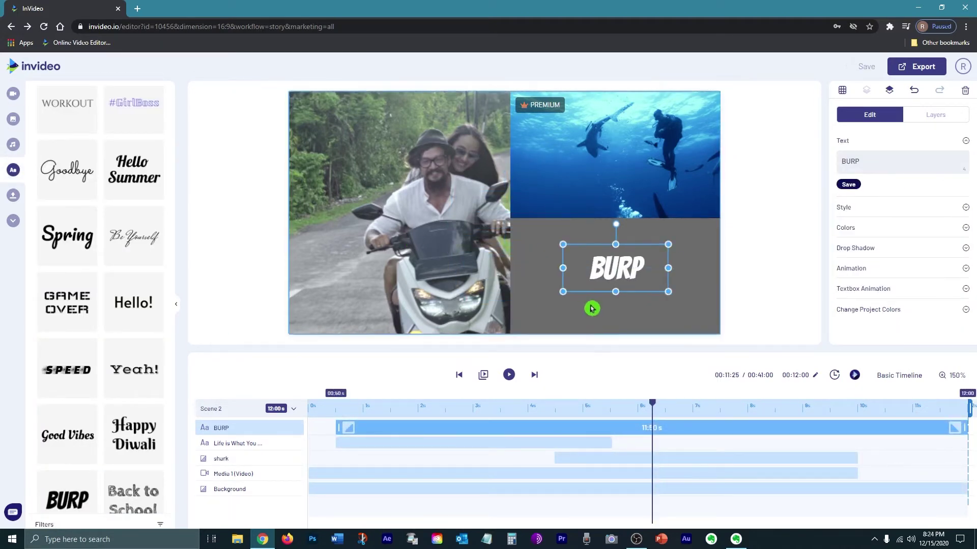
pyautogui.hotkey('ctrl', 'a')
pyautogui.write('f')
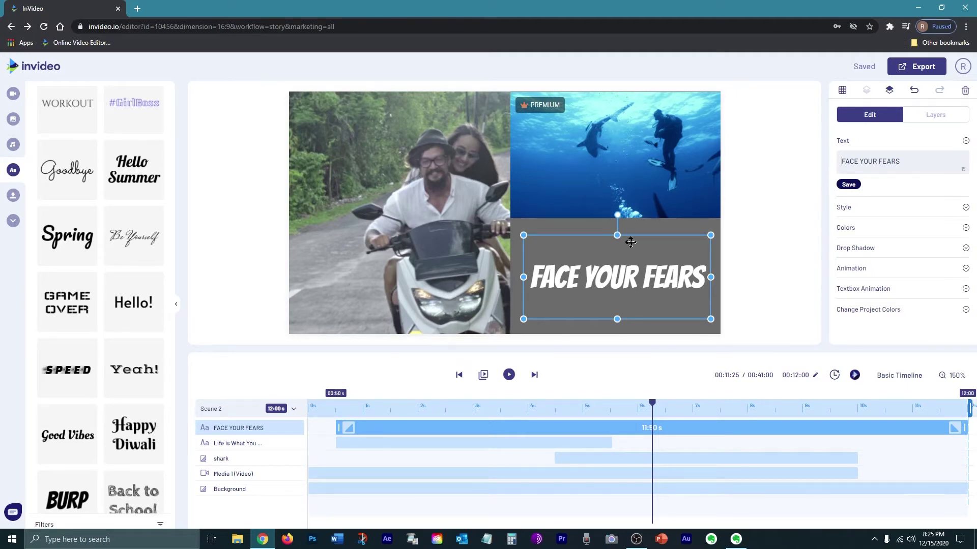
# Give the FACE YOUR FEARS text a blue box at 60% opacity
pyautogui.click(864, 223)
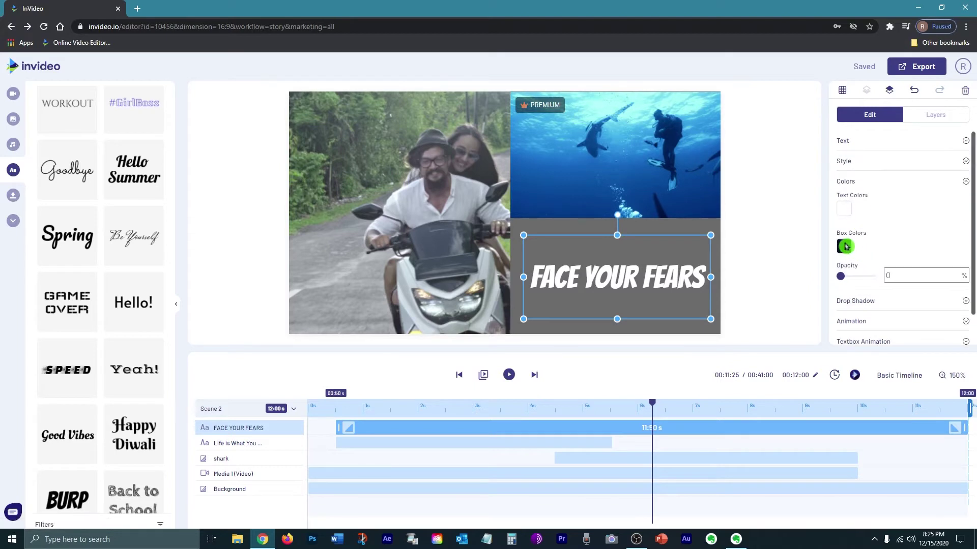
pyautogui.scroll(-1, 839, 247)
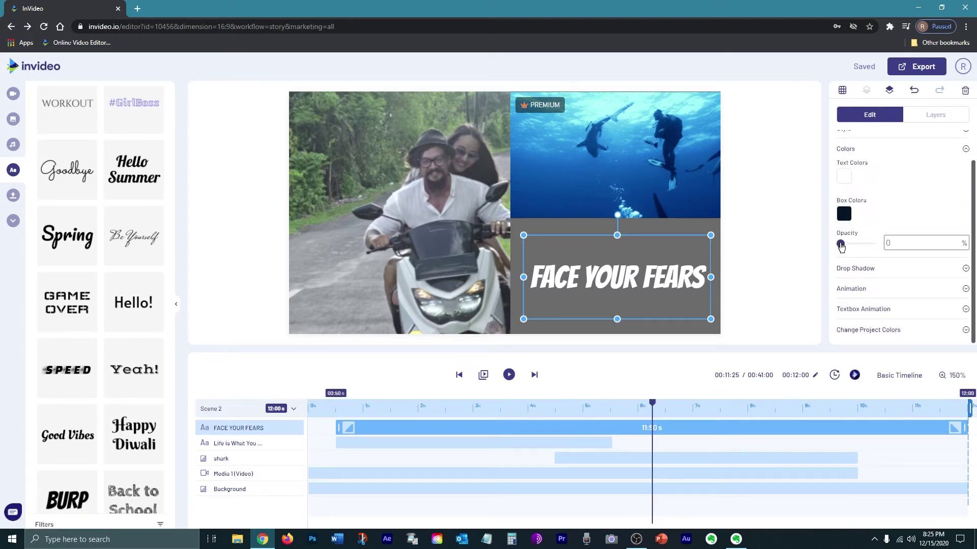
pyautogui.moveTo(861, 248); pyautogui.dragTo(860, 249)
pyautogui.click(844, 214)
pyautogui.click(937, 229)
pyautogui.click(835, 258)
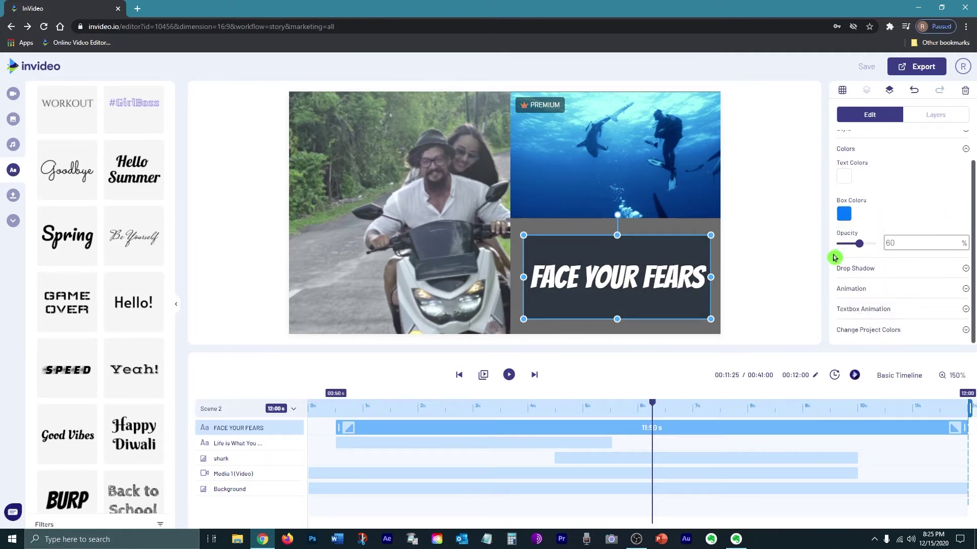
pyautogui.click(713, 330)
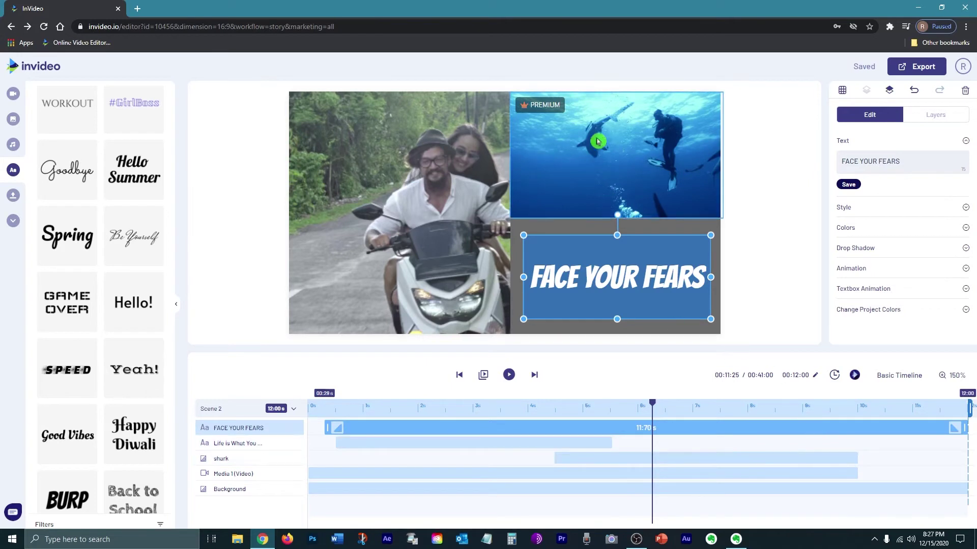
# Make the FACE YOUR FEARS text run from 04:48 to 07:38 and set its out animation to Wipe To Up
pyautogui.moveTo(328, 427); pyautogui.dragTo(551, 457)
pyautogui.moveTo(964, 428); pyautogui.dragTo(713, 387)
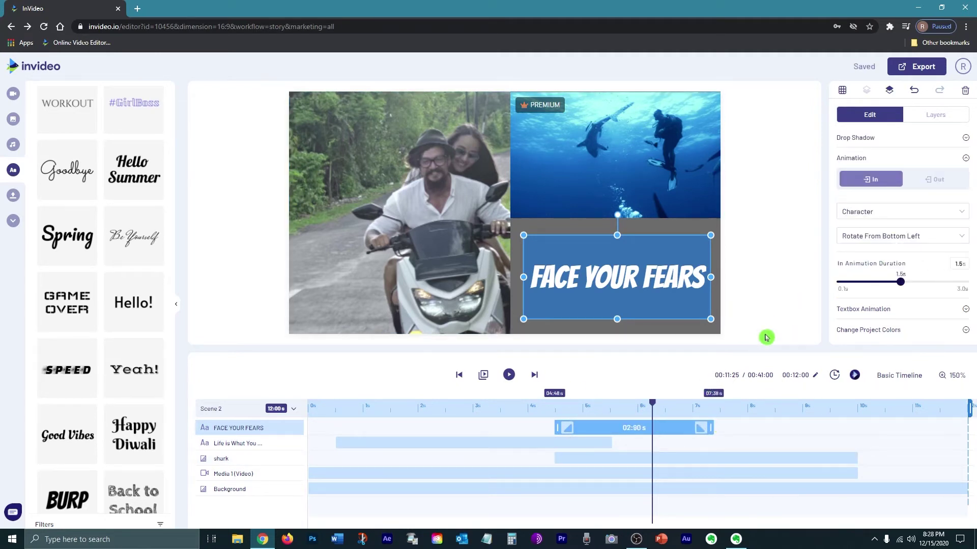
pyautogui.scroll(1, 856, 325)
pyautogui.click(936, 208)
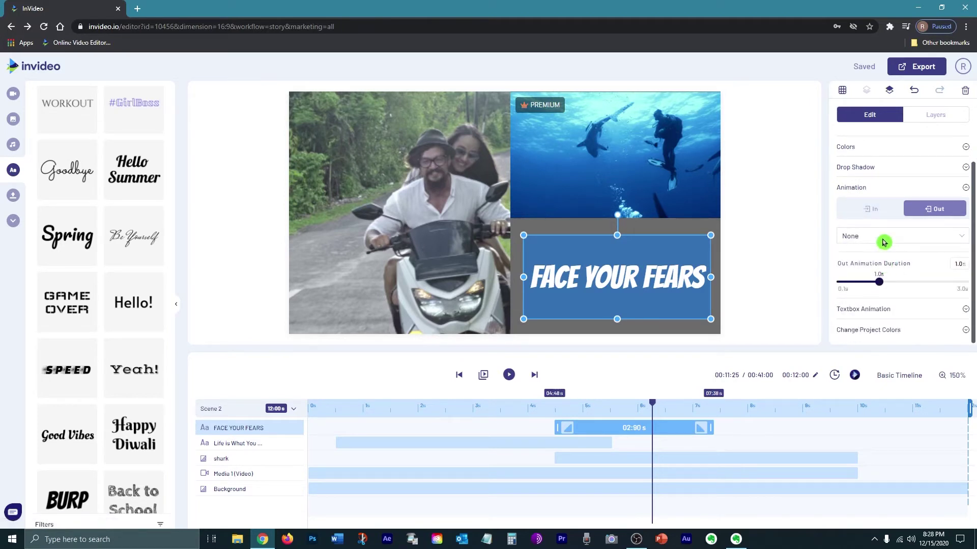
pyautogui.click(883, 239)
pyautogui.click(848, 266)
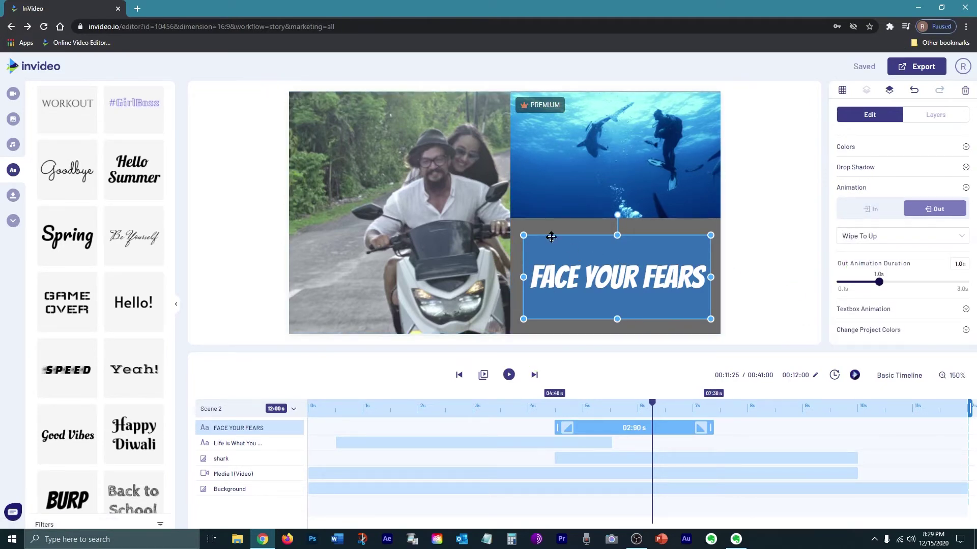
# Add the skydiving stock clip to Scene 2 and place it in the lower right corner of the frame
pyautogui.click(13, 93)
pyautogui.click(132, 298)
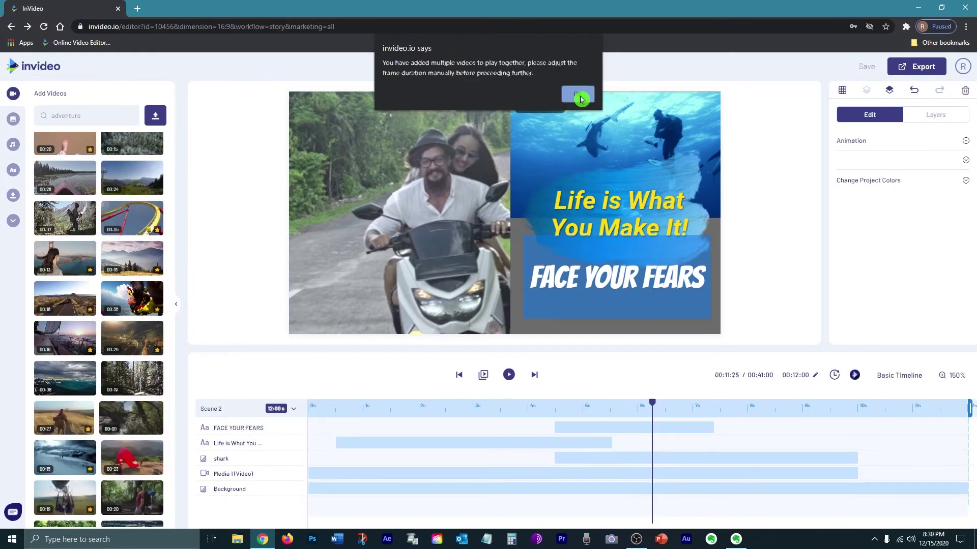
pyautogui.click(578, 96)
pyautogui.moveTo(513, 248); pyautogui.dragTo(590, 291)
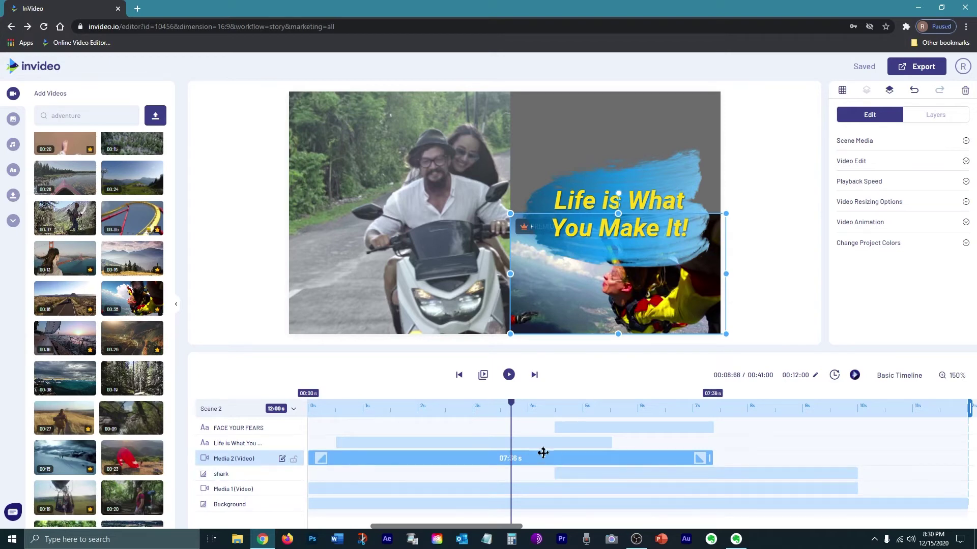
# Trim the skydiving clip to 03:87 and move it on the timeline to start at 07:38
pyautogui.moveTo(423, 458); pyautogui.dragTo(647, 460)
pyautogui.click(851, 160)
pyautogui.click(873, 181)
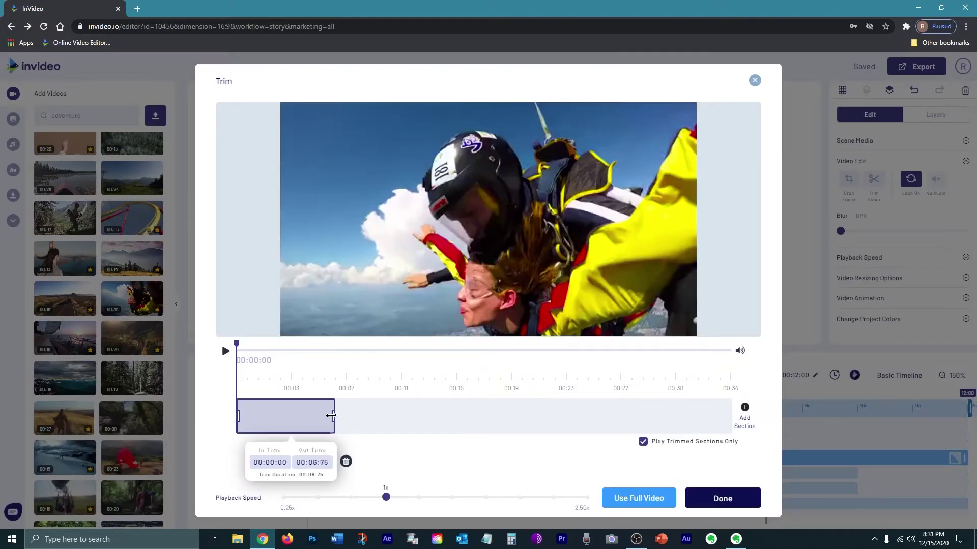
pyautogui.moveTo(331, 415); pyautogui.dragTo(292, 417)
pyautogui.click(722, 499)
pyautogui.moveTo(512, 462); pyautogui.dragTo(779, 471)
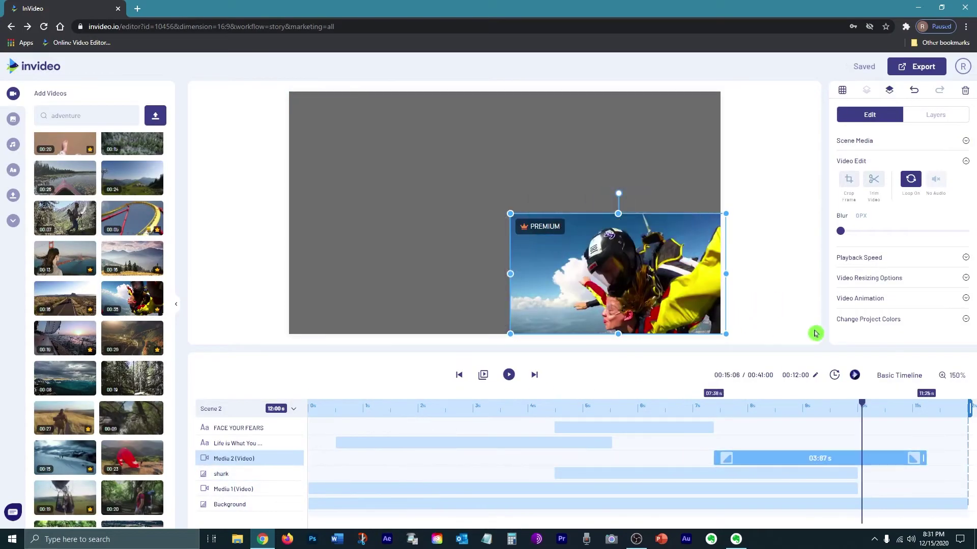
# Retrim the skydiving clip to an out time of 00:04:57 and place its start at 07:38
pyautogui.click(873, 181)
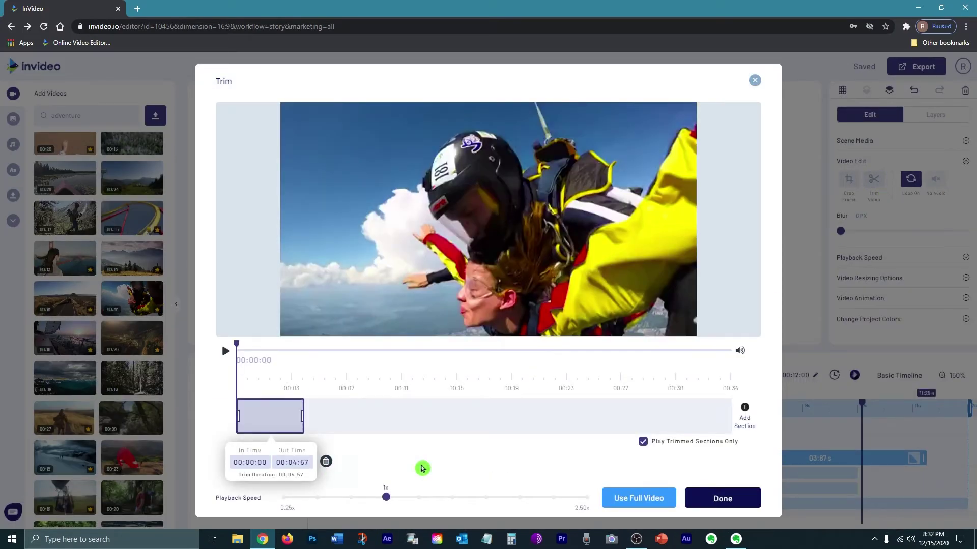
pyautogui.click(722, 498)
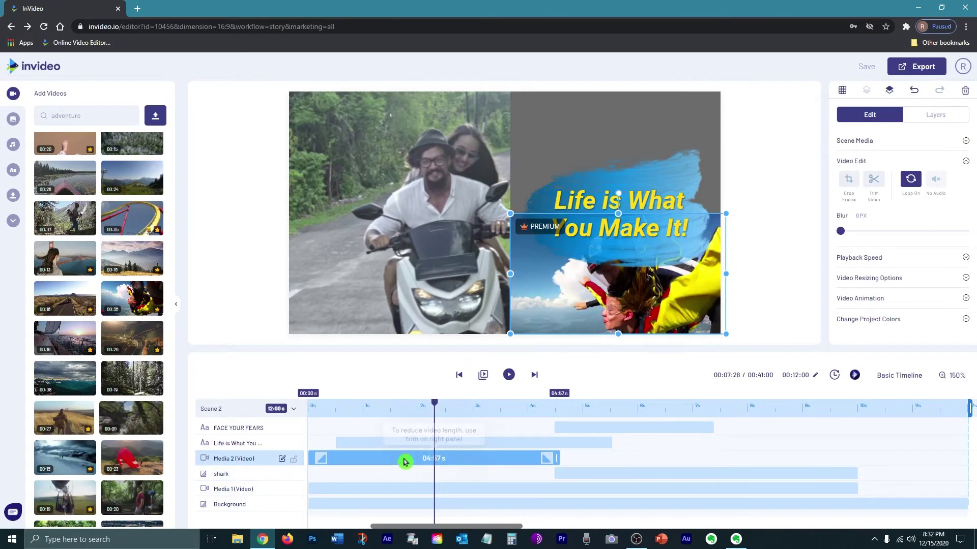
pyautogui.moveTo(404, 460); pyautogui.dragTo(800, 460)
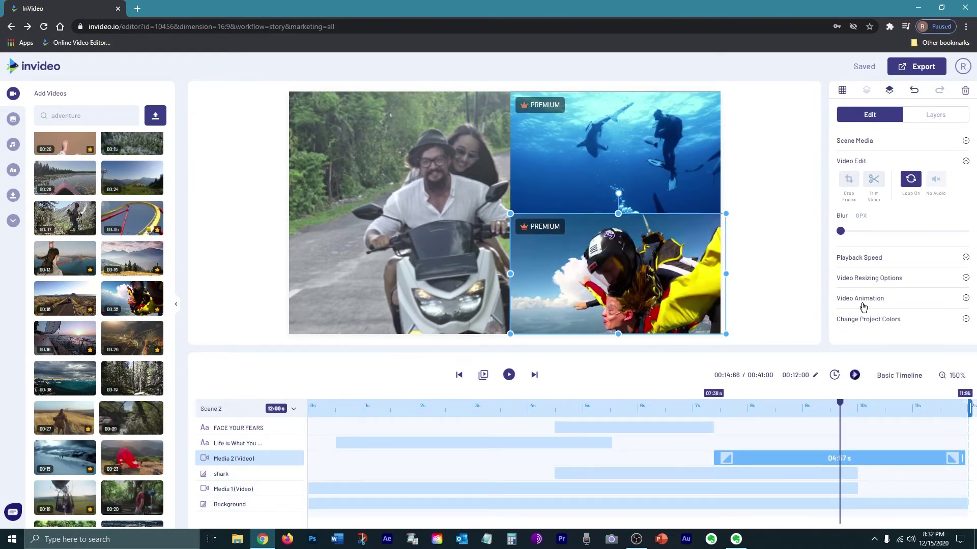
# Open the in-animation choices for the skydiving clip
pyautogui.click(829, 294)
pyautogui.click(881, 261)
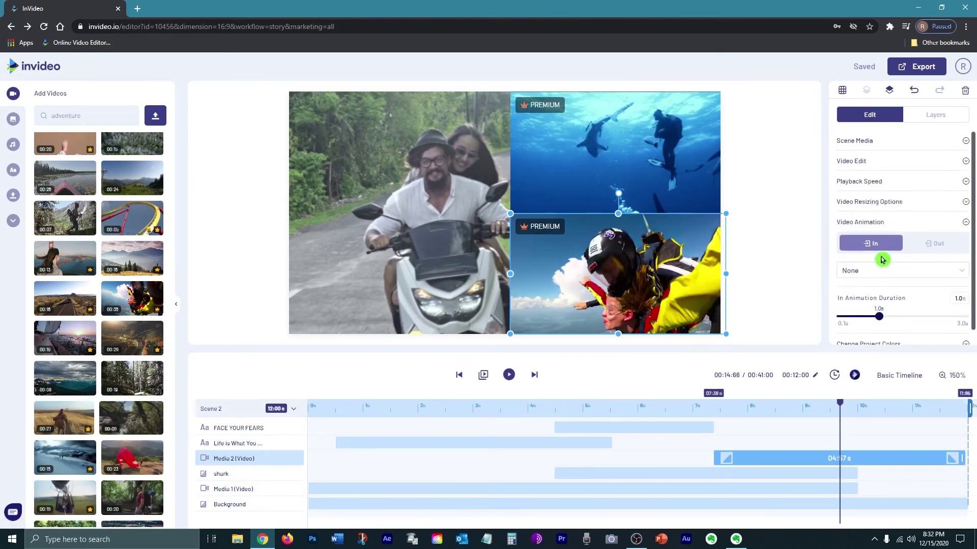
pyautogui.click(958, 259)
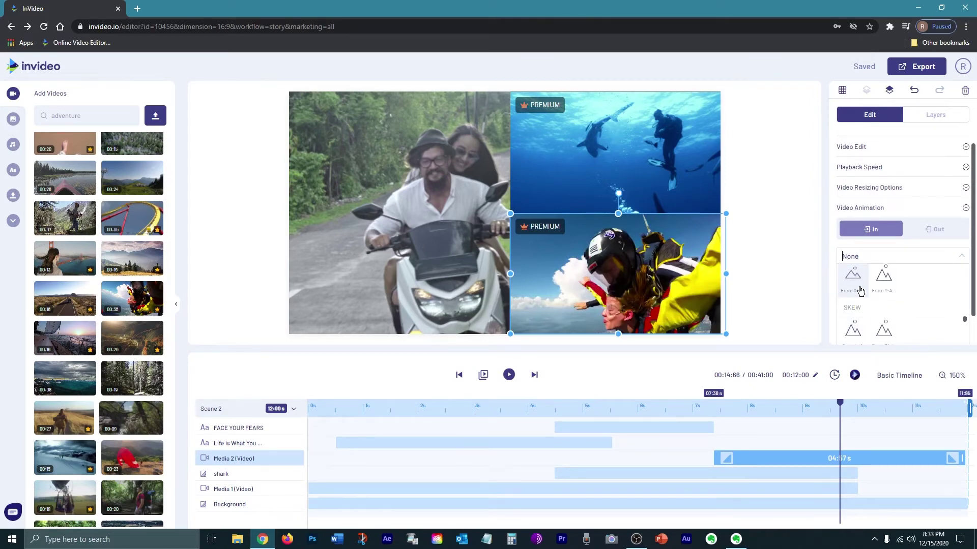
# Lengthen the shark clip's trim and move it to run from about 5.5 seconds to the end of Scene 2
pyautogui.click(712, 472)
pyautogui.click(733, 161)
pyautogui.click(873, 180)
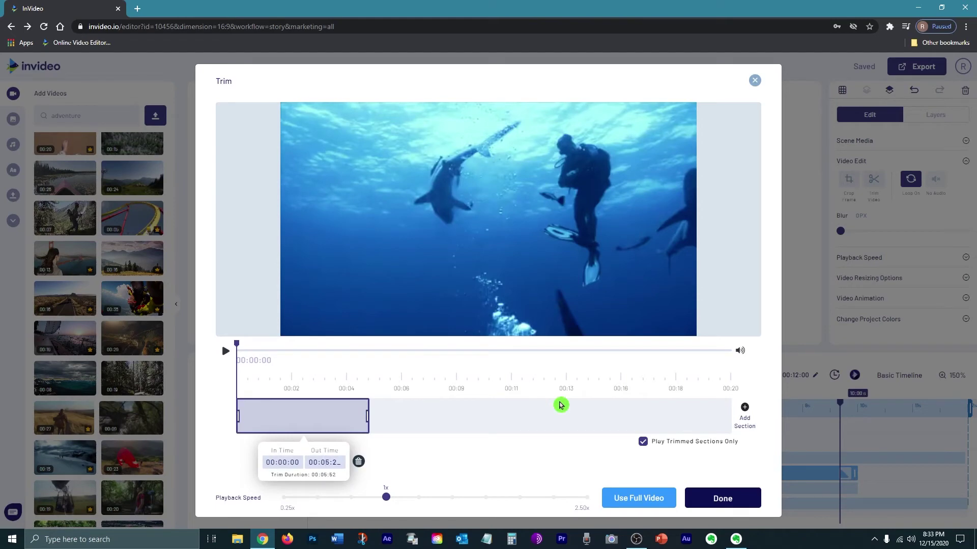
pyautogui.click(720, 496)
pyautogui.moveTo(371, 471); pyautogui.dragTo(656, 473)
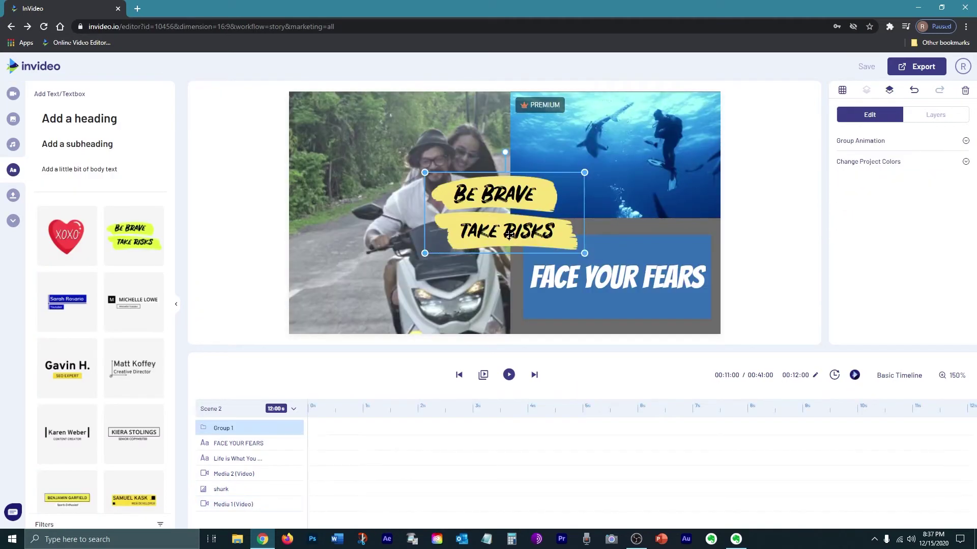
# Place the "Be Brave Take Risks" text group over the motorbike clip and set its layer to start at about 9 seconds
pyautogui.moveTo(509, 234); pyautogui.dragTo(413, 228)
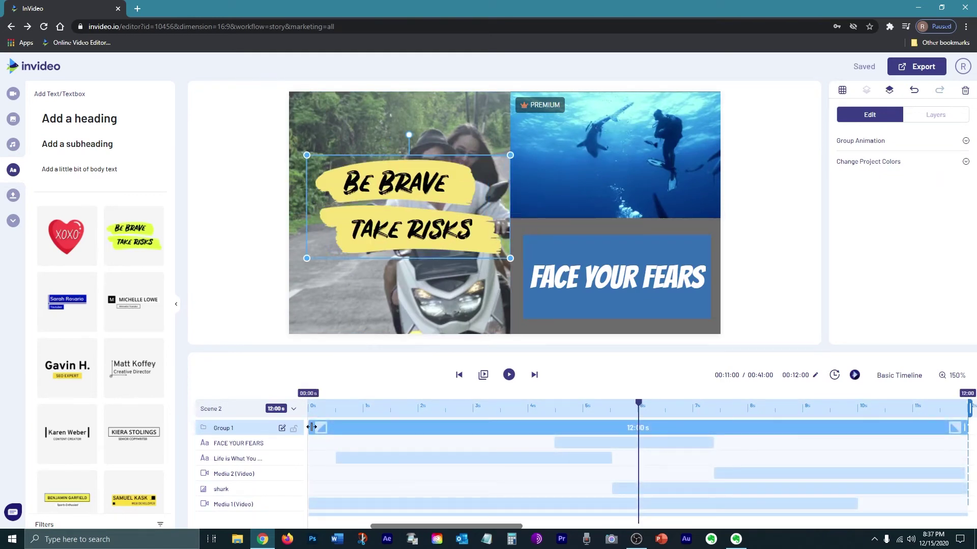
pyautogui.moveTo(325, 427); pyautogui.dragTo(806, 430)
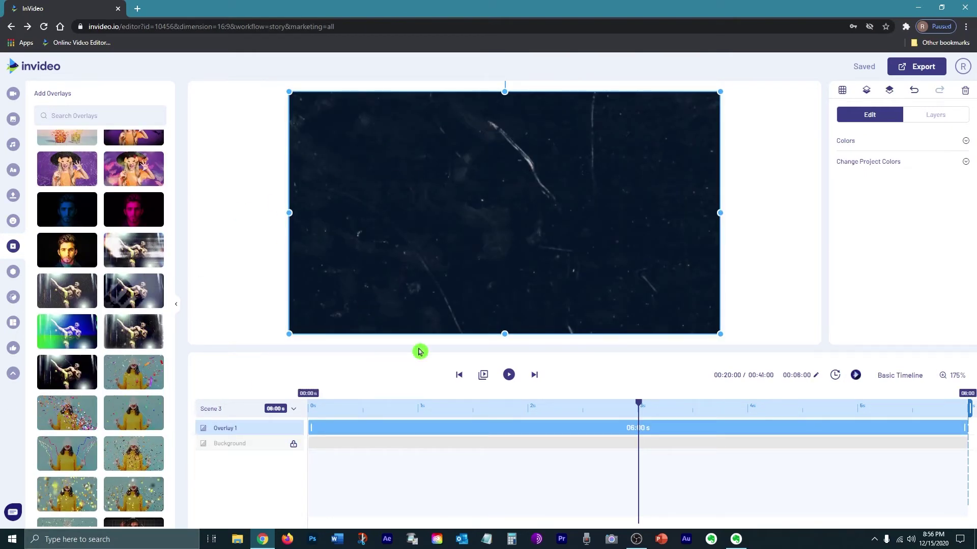
# Add the notched upward arrowhead shape to Scene 3 on top of the scratched overlay
pyautogui.click(13, 272)
pyautogui.moveTo(174, 187); pyautogui.dragTo(168, 458)
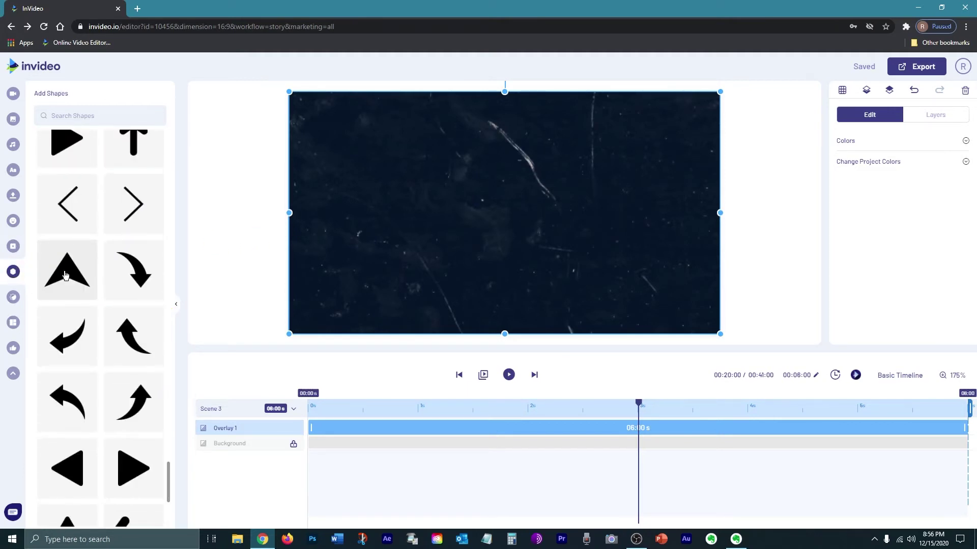
pyautogui.click(67, 272)
# Color the arrowhead shape white at 100% opacity and copy it
pyautogui.click(832, 146)
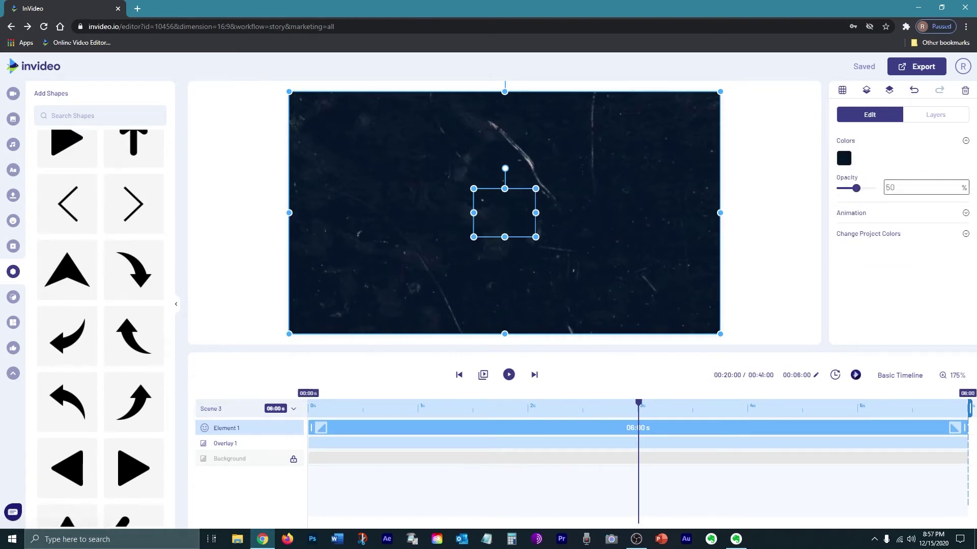
pyautogui.click(843, 159)
pyautogui.click(836, 171)
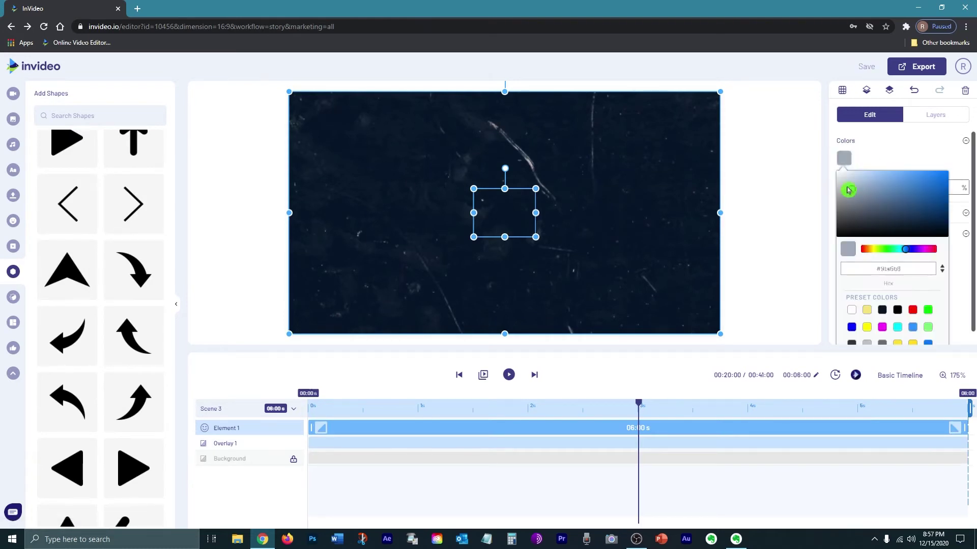
pyautogui.click(820, 250)
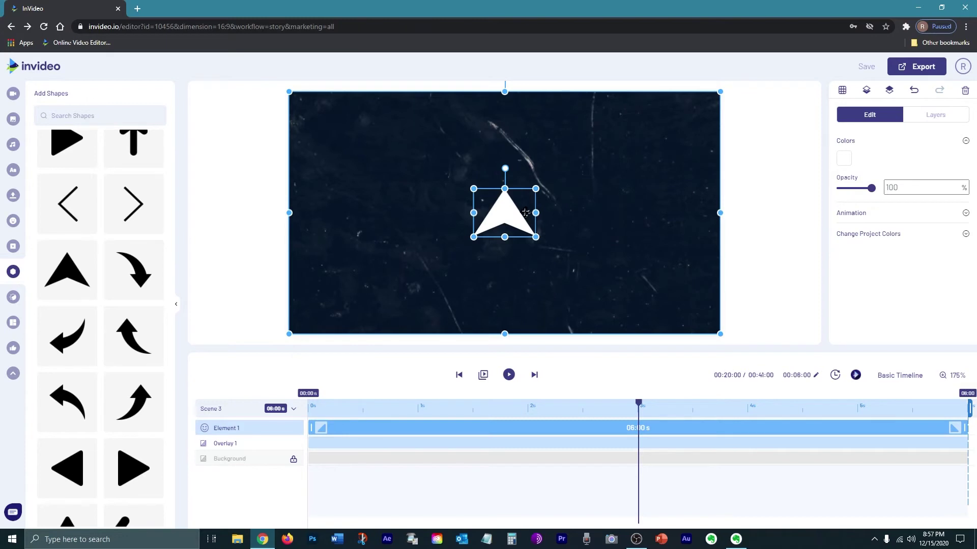
pyautogui.hotkey('ctrl', 'c')
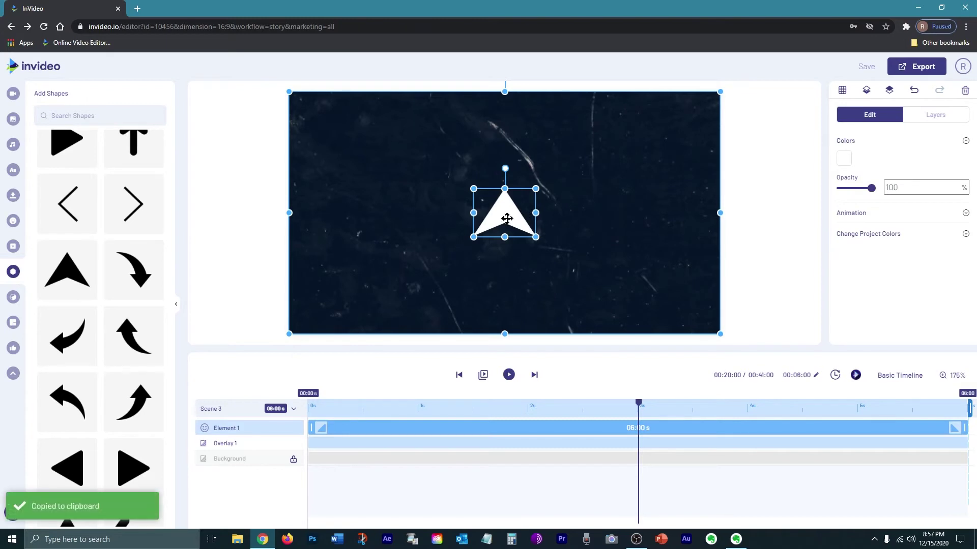
# Paste three copies of the white arrowhead and rotate the arrowheads to point up, down, left and right
pyautogui.hotkey('ctrl', 'v')
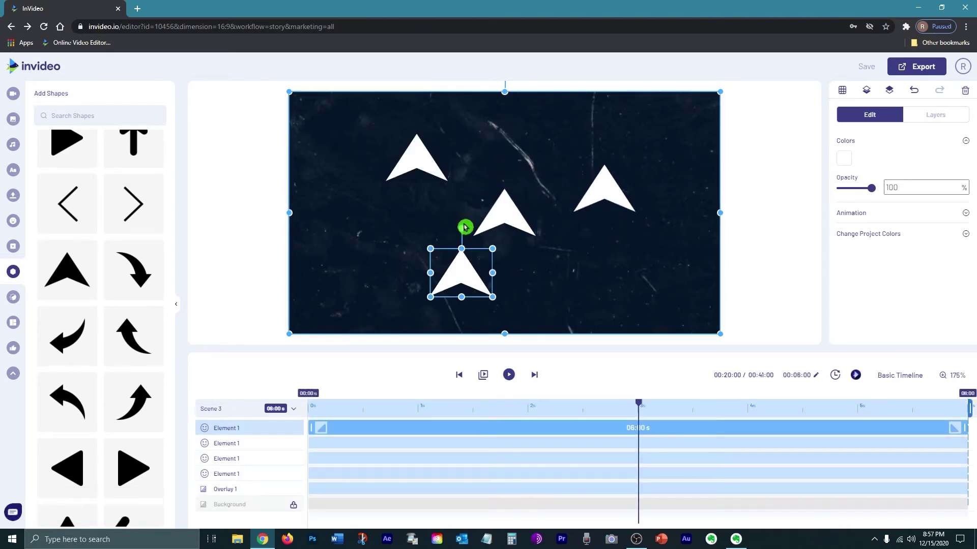
pyautogui.moveTo(462, 229); pyautogui.dragTo(442, 234)
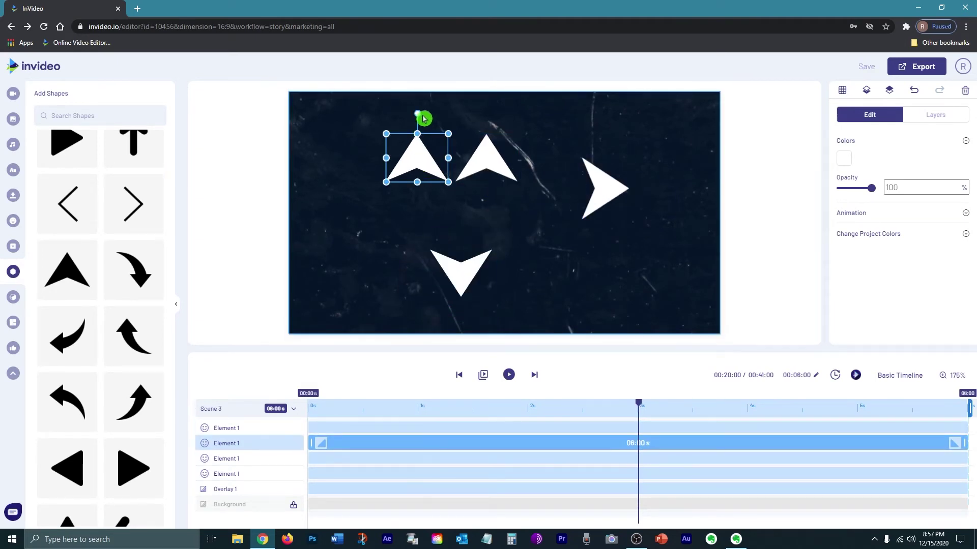
pyautogui.moveTo(424, 119); pyautogui.dragTo(359, 146)
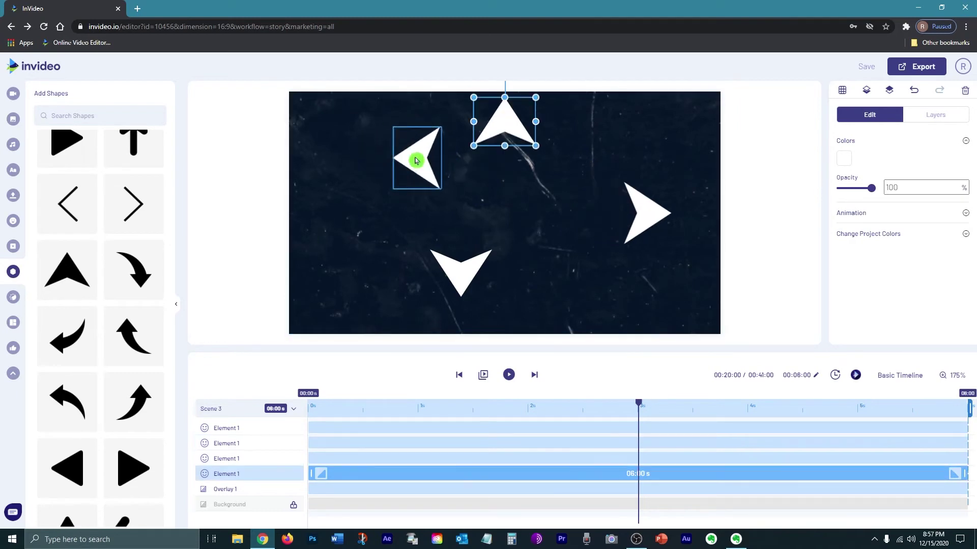
# Arrange the four arrowheads as an outward-pointing cross around the frame's center, aligned with one another and evenly spaced
pyautogui.moveTo(416, 159); pyautogui.dragTo(373, 214)
pyautogui.moveTo(447, 262); pyautogui.dragTo(491, 283)
pyautogui.moveTo(650, 216); pyautogui.dragTo(631, 210)
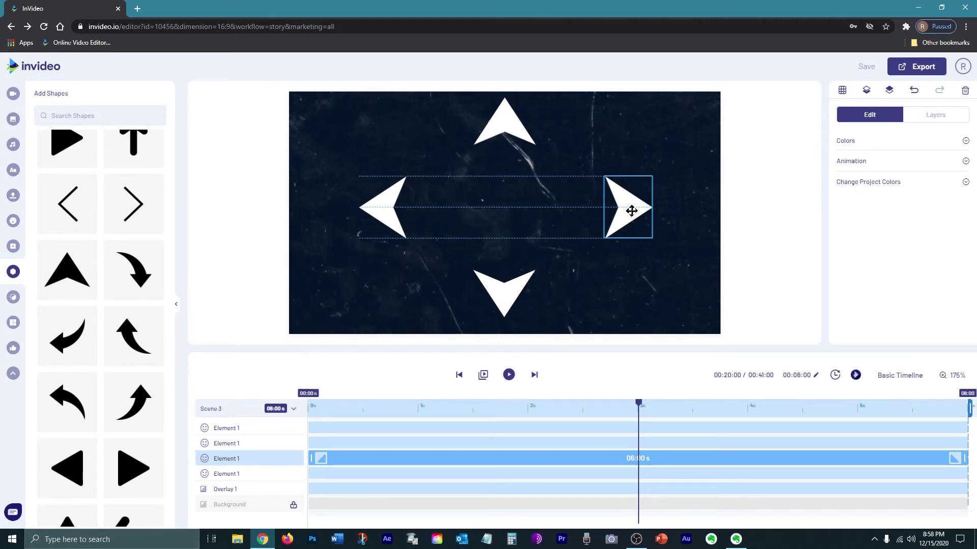
pyautogui.moveTo(505, 123); pyautogui.dragTo(505, 137)
pyautogui.moveTo(505, 296); pyautogui.dragTo(506, 302)
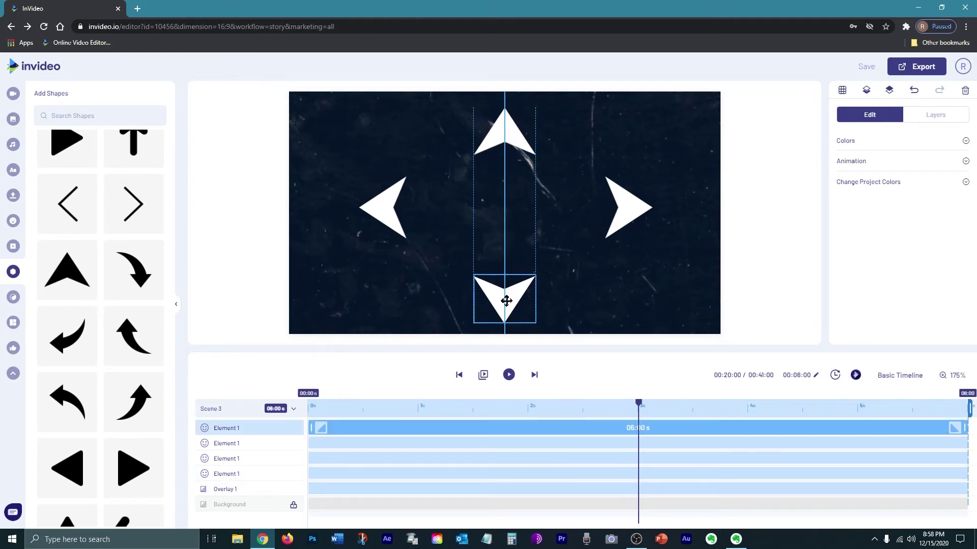
pyautogui.moveTo(375, 205); pyautogui.dragTo(390, 209)
pyautogui.moveTo(633, 206)
pyautogui.mouseDown()
pyautogui.moveTo(575, 211)
pyautogui.moveTo(617, 209)
pyautogui.mouseUp()
# Add the "Stay Gold" text style between the arrowheads, change its wording to "FIND YOUR DIRECTION" and center it
pyautogui.click(483, 214)
pyautogui.click(11, 173)
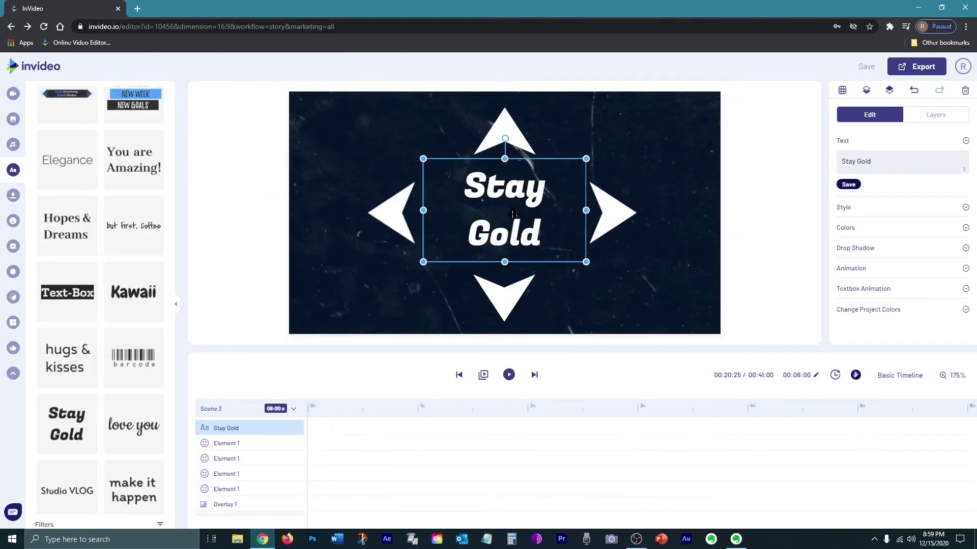
pyautogui.moveTo(880, 163); pyautogui.dragTo(758, 173)
pyautogui.moveTo(524, 207); pyautogui.dragTo(524, 209)
pyautogui.click(334, 463)
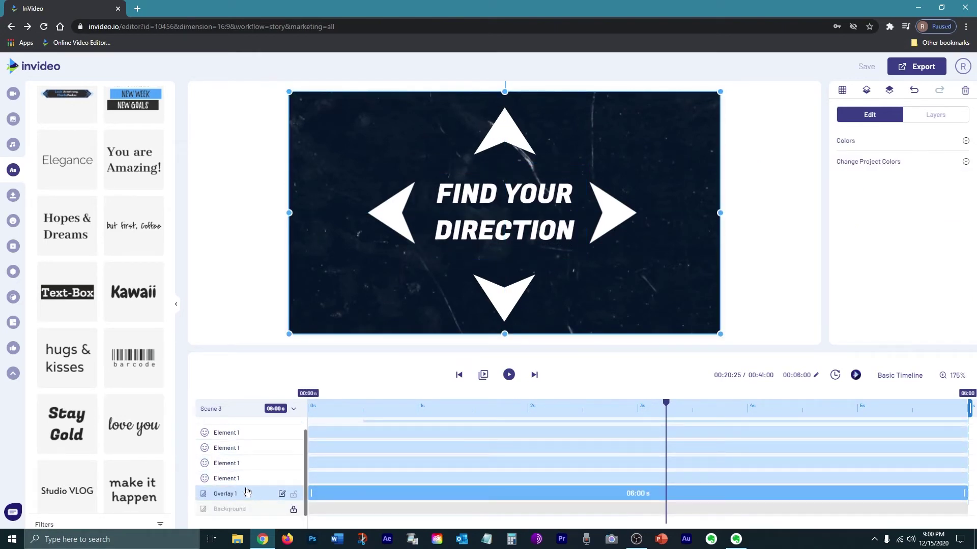
# Move the scratched overlay layer above the text and arrowheads so it is Scene 3's topmost layer
pyautogui.click(399, 183)
pyautogui.moveTo(260, 494); pyautogui.dragTo(270, 374)
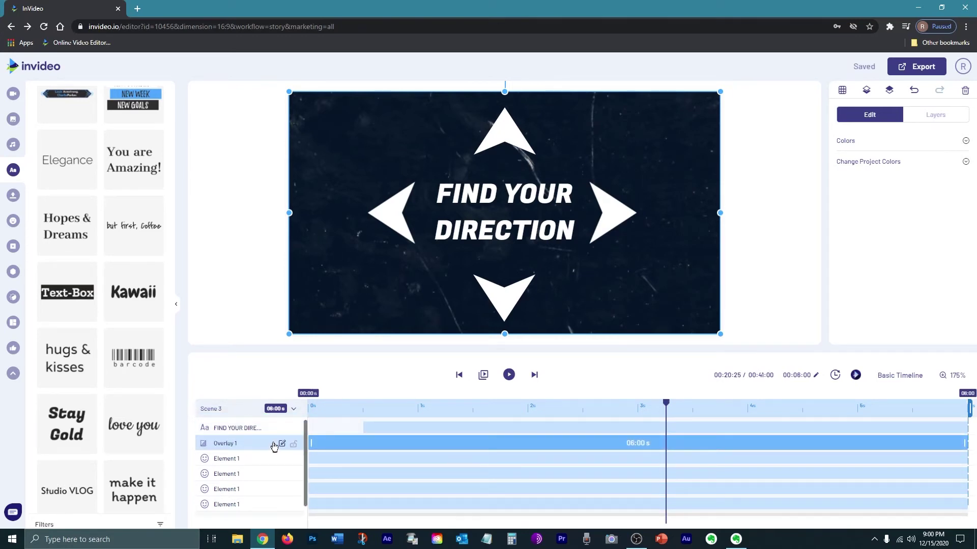
pyautogui.moveTo(259, 445); pyautogui.dragTo(300, 430)
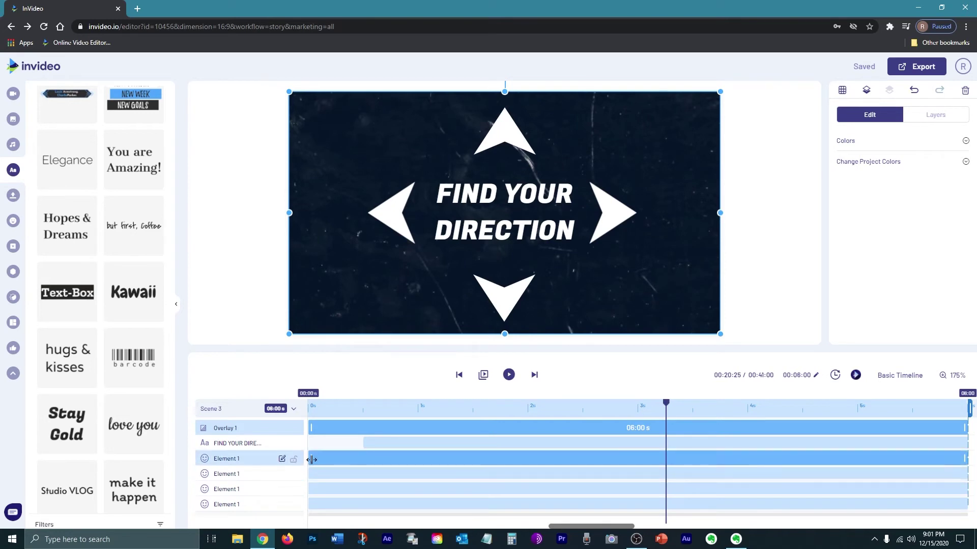
# Set all four arrowhead layers to start at 0.5 seconds, in line with the text layer
pyautogui.moveTo(311, 464); pyautogui.dragTo(364, 489)
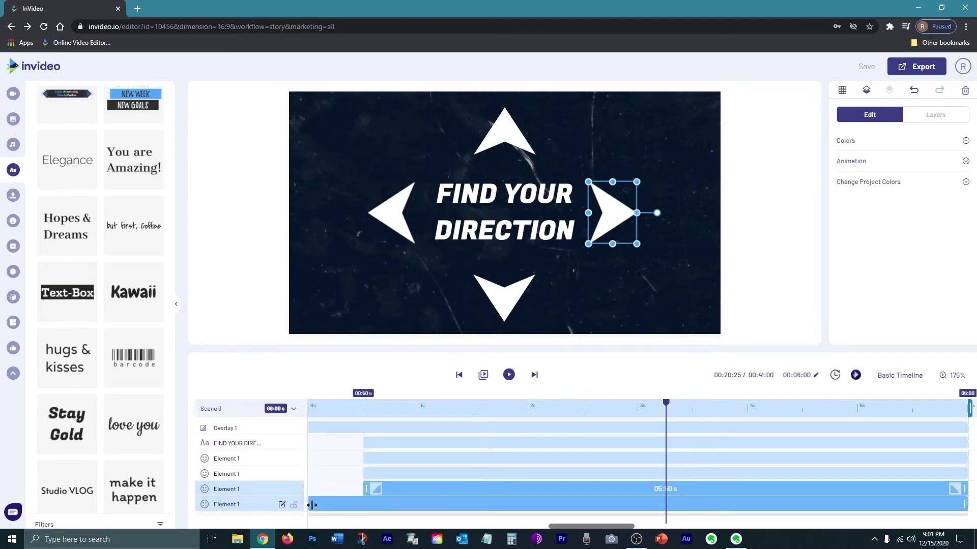
pyautogui.moveTo(312, 505); pyautogui.dragTo(364, 506)
# Change the downward arrowhead's in-place animation from Pan Left to None
pyautogui.click(438, 458)
pyautogui.click(898, 211)
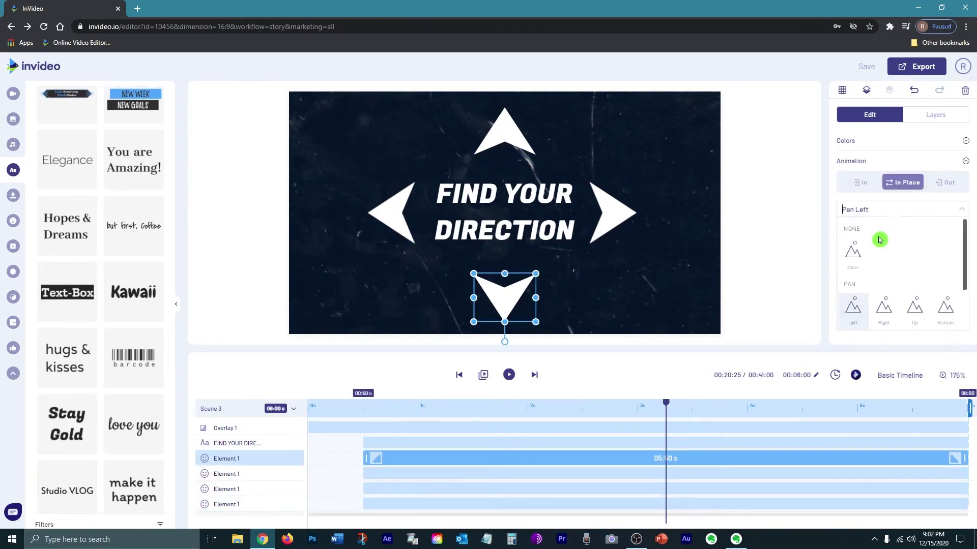
pyautogui.click(859, 246)
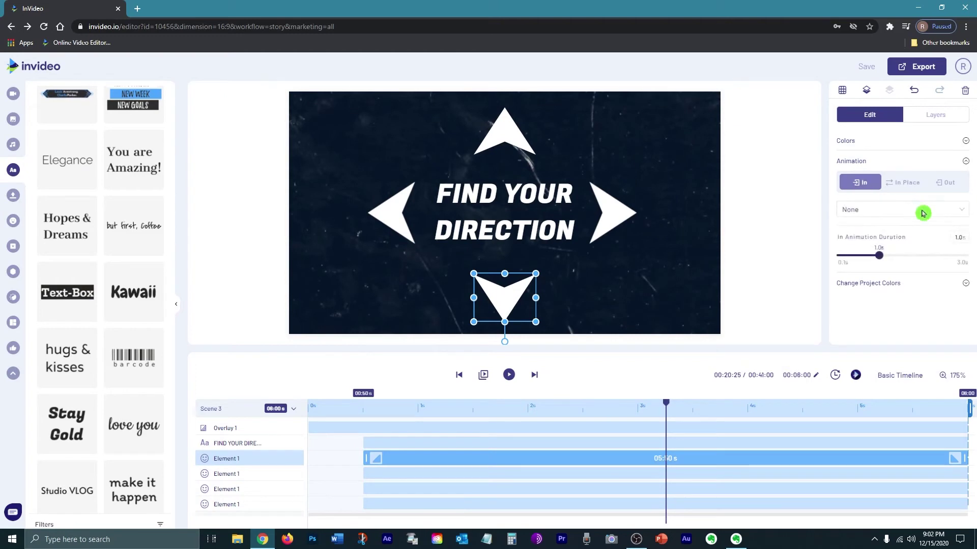
# Adjust the animation of the "FIND YOUR DIRECTION" text
pyautogui.click(235, 444)
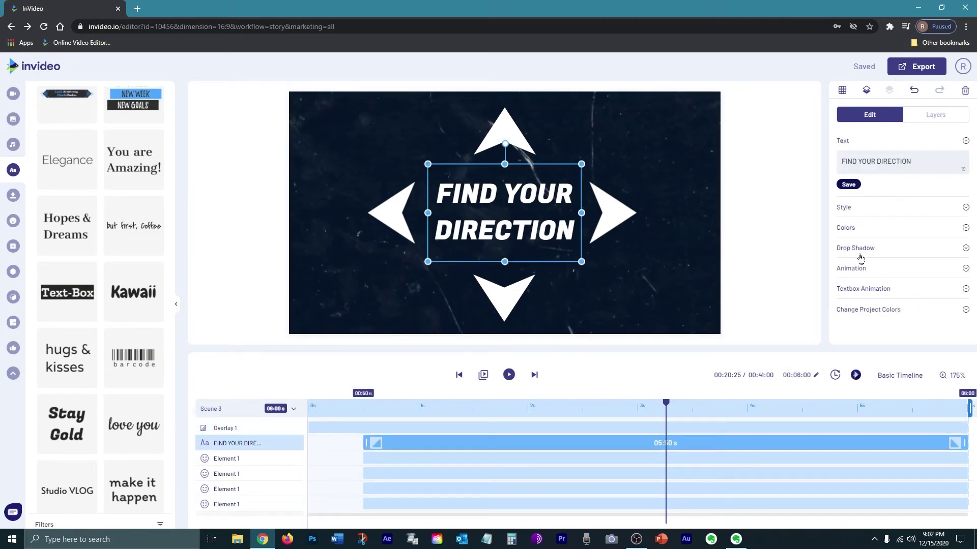
pyautogui.click(854, 268)
pyautogui.click(905, 305)
pyautogui.click(944, 264)
# Apply the Shift From Down in animation to the left-pointing arrowhead and work through the animations of the right and upward ones
pyautogui.click(529, 471)
pyautogui.click(888, 213)
pyautogui.click(947, 304)
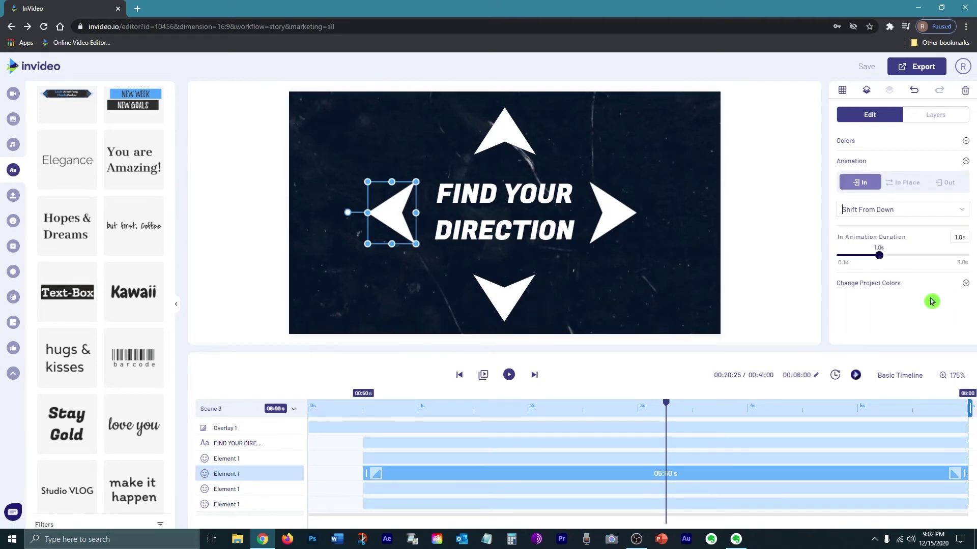
pyautogui.click(849, 161)
pyautogui.click(945, 270)
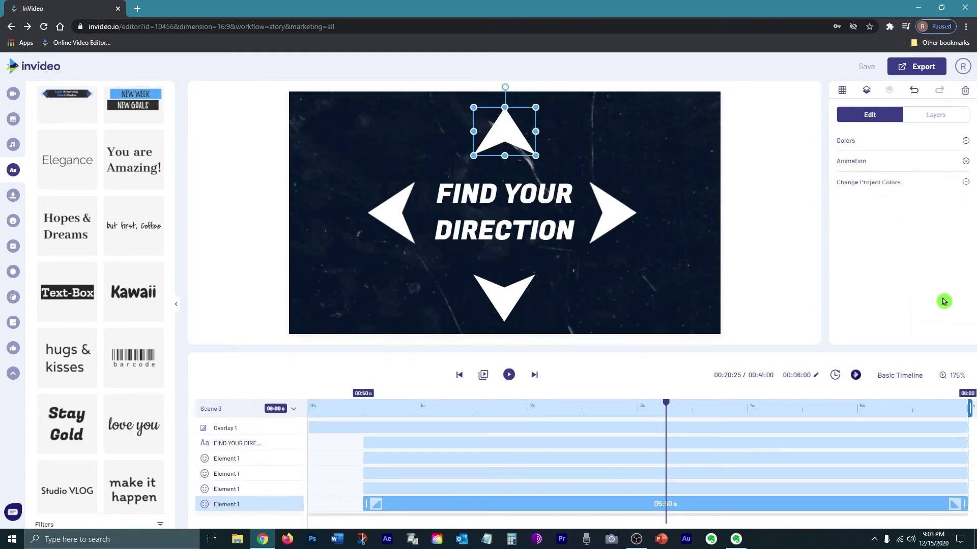
pyautogui.click(868, 164)
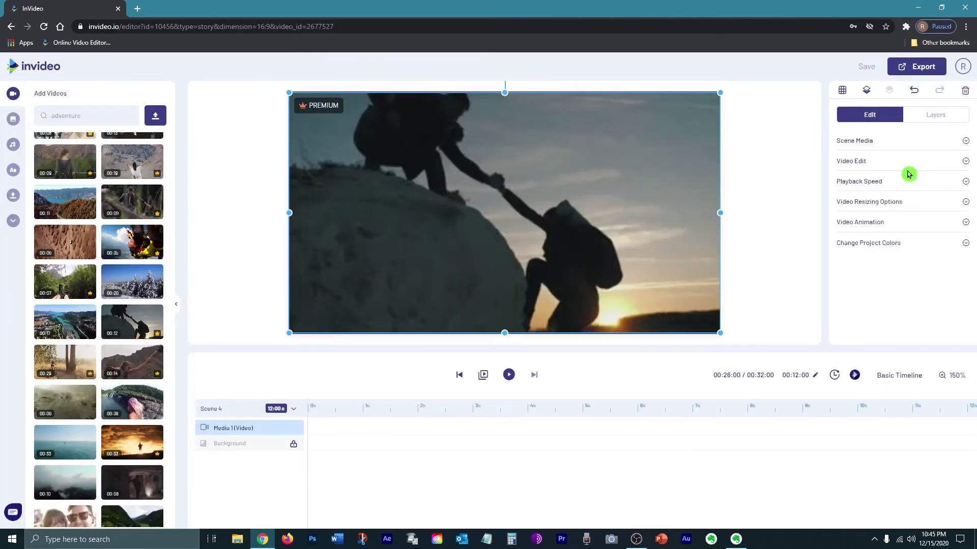
pyautogui.click(865, 161)
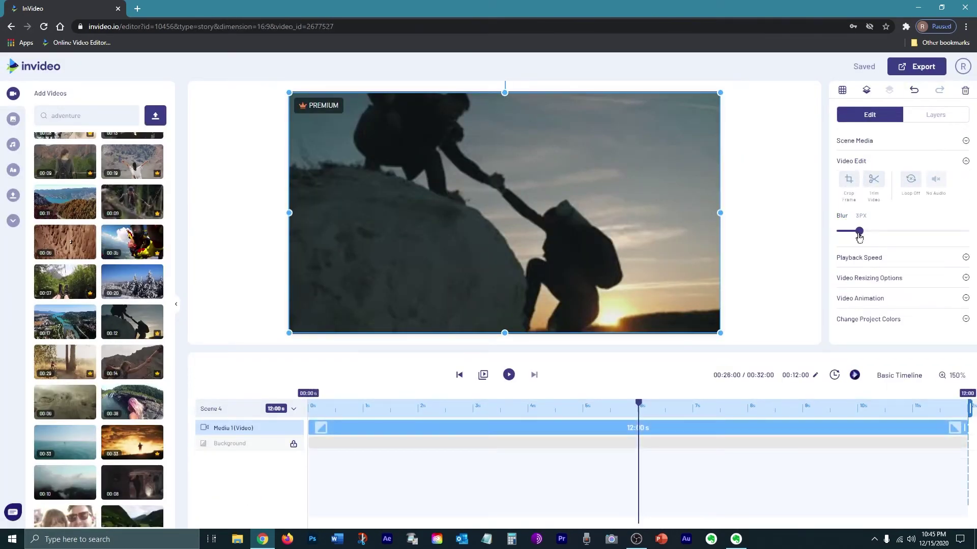
pyautogui.click(884, 235)
pyautogui.click(130, 326)
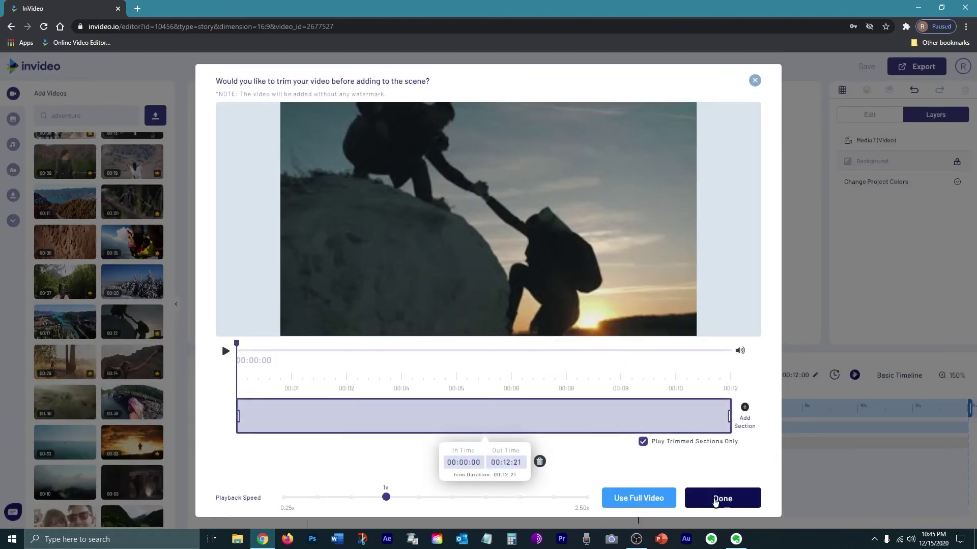
pyautogui.click(722, 498)
pyautogui.moveTo(613, 273); pyautogui.dragTo(697, 331)
pyautogui.moveTo(538, 227); pyautogui.dragTo(492, 208)
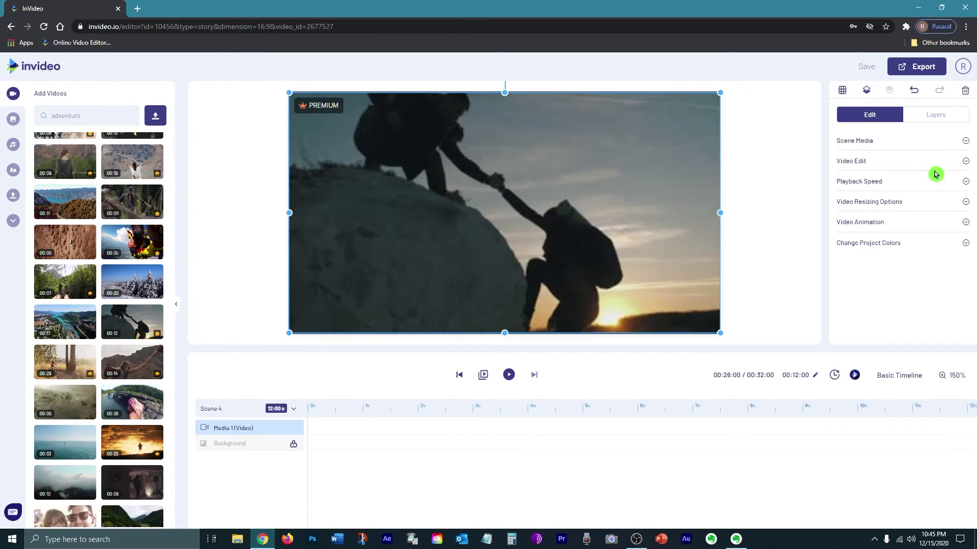
# Blur Scene 4's climbing clip by 7 px and add the same clip at full length as a second layer
pyautogui.click(859, 161)
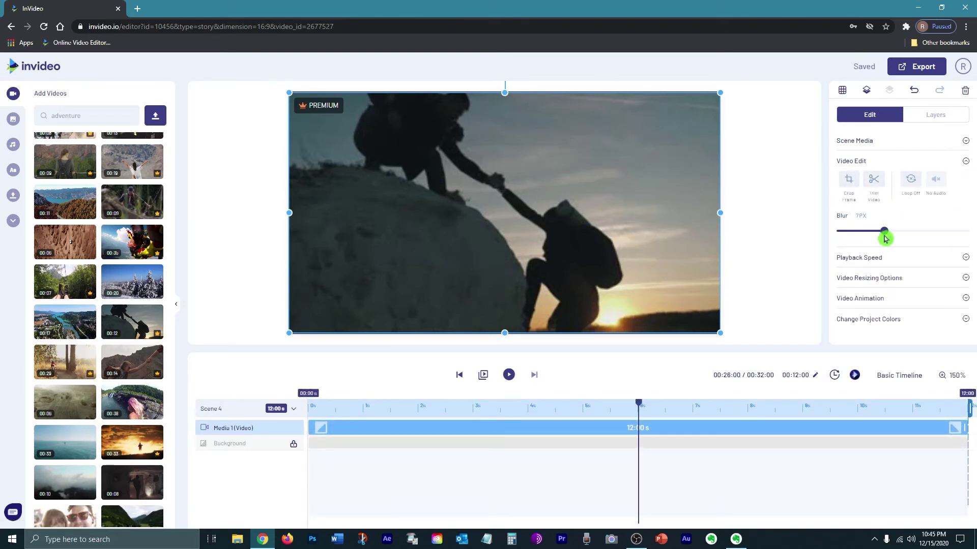
pyautogui.click(132, 322)
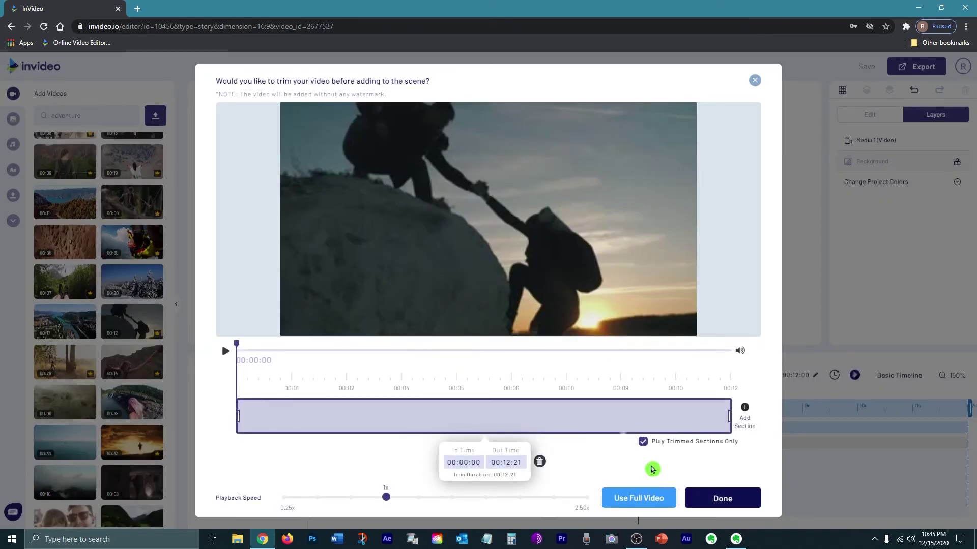
pyautogui.click(729, 501)
# Enlarge the sharp climbing clip and center it over the blurred one, leaving a blurred border on all sides
pyautogui.moveTo(613, 273); pyautogui.dragTo(699, 324)
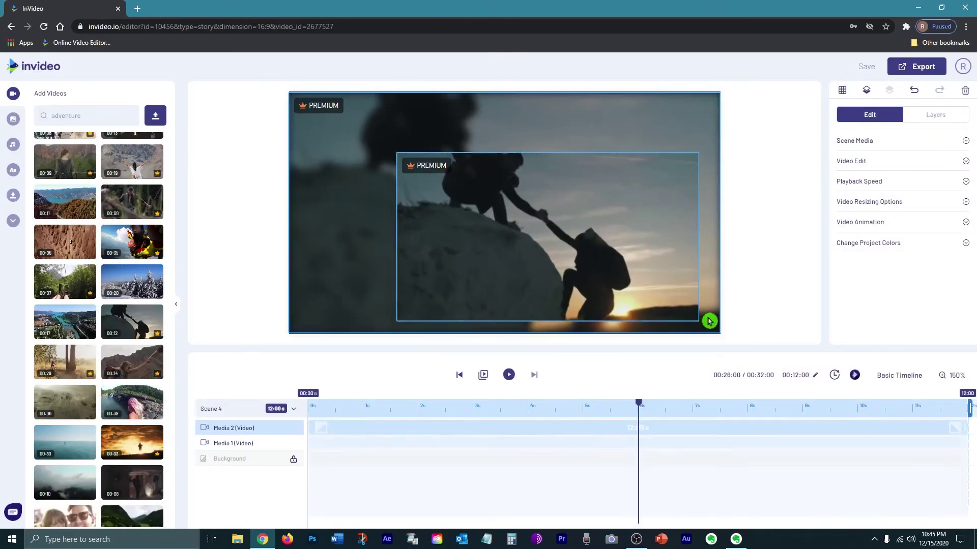
pyautogui.moveTo(537, 233); pyautogui.dragTo(506, 205)
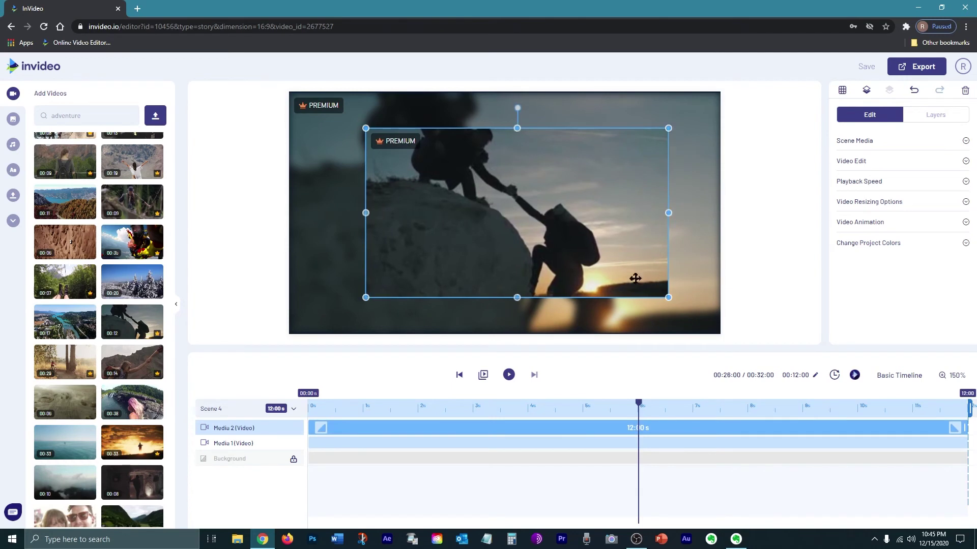
pyautogui.moveTo(364, 213); pyautogui.dragTo(348, 212)
pyautogui.click(349, 274)
# Choose an in animation for the sharp climbing clip
pyautogui.click(859, 301)
pyautogui.scroll(-1, 915, 271)
pyautogui.click(919, 266)
pyautogui.click(844, 305)
# Give the blurred background clip the Zoom From Up in animation and lengthen its duration to about 2.1 seconds
pyautogui.click(414, 438)
pyautogui.click(871, 225)
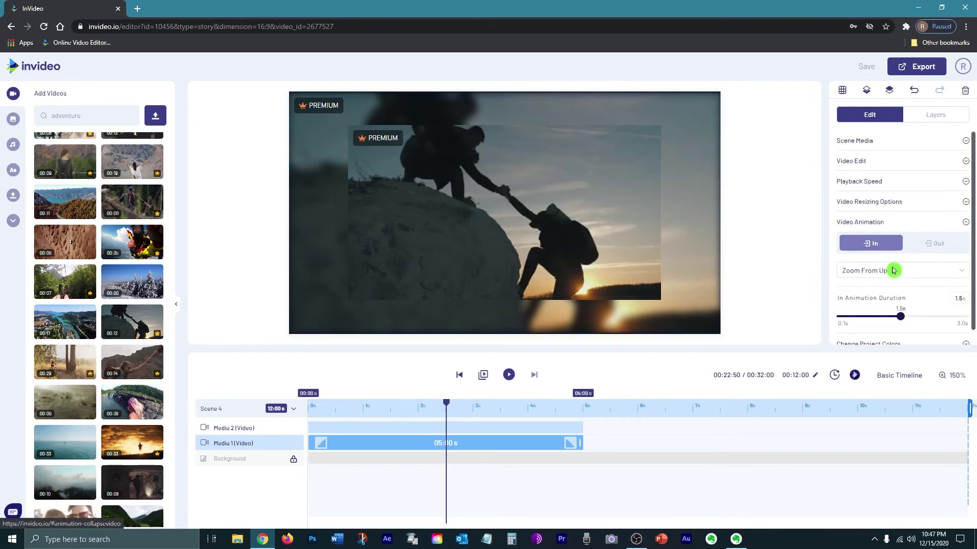
pyautogui.scroll(-1, 901, 305)
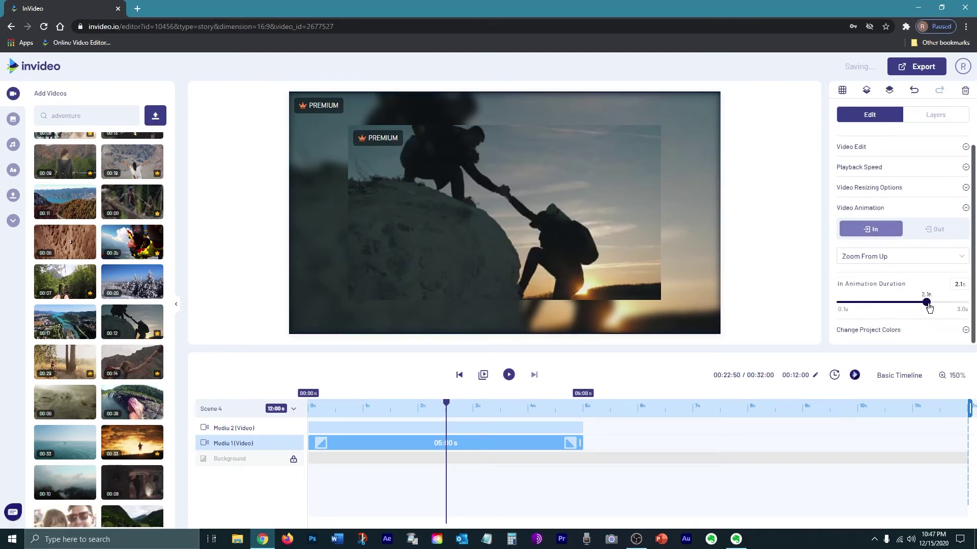
pyautogui.click(903, 289)
pyautogui.click(894, 310)
# Trim the climbing clip to the section from 00:00:00 to 00:03:00
pyautogui.click(572, 344)
pyautogui.click(873, 183)
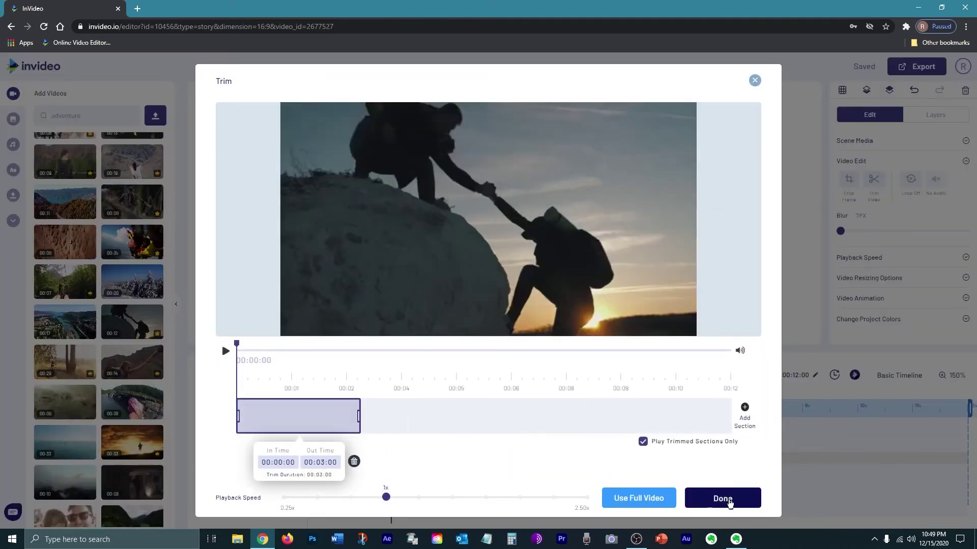
pyautogui.click(722, 499)
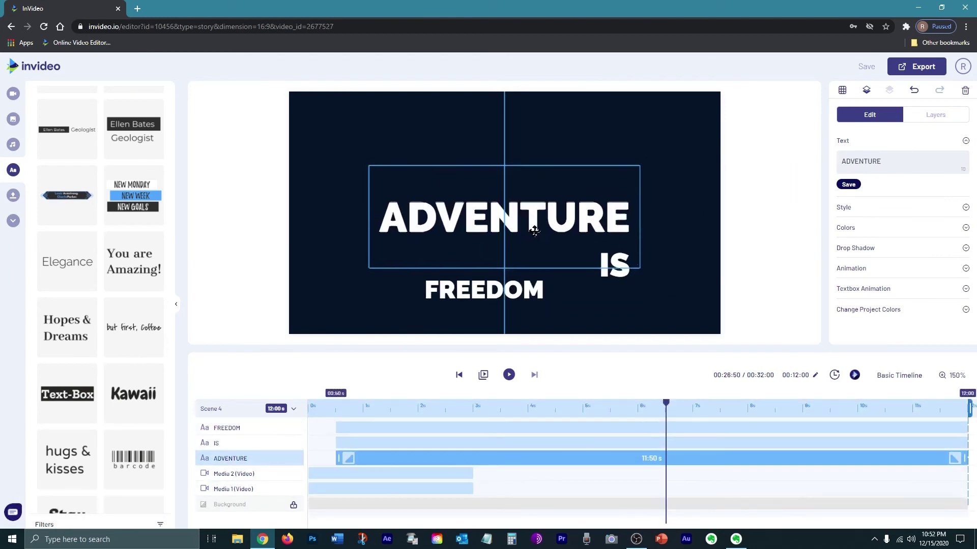
# Center the "IS" and "FREEDOM" texts in the frame on top of the "ADVENTURE" text
pyautogui.click(614, 264)
pyautogui.moveTo(615, 264); pyautogui.dragTo(508, 212)
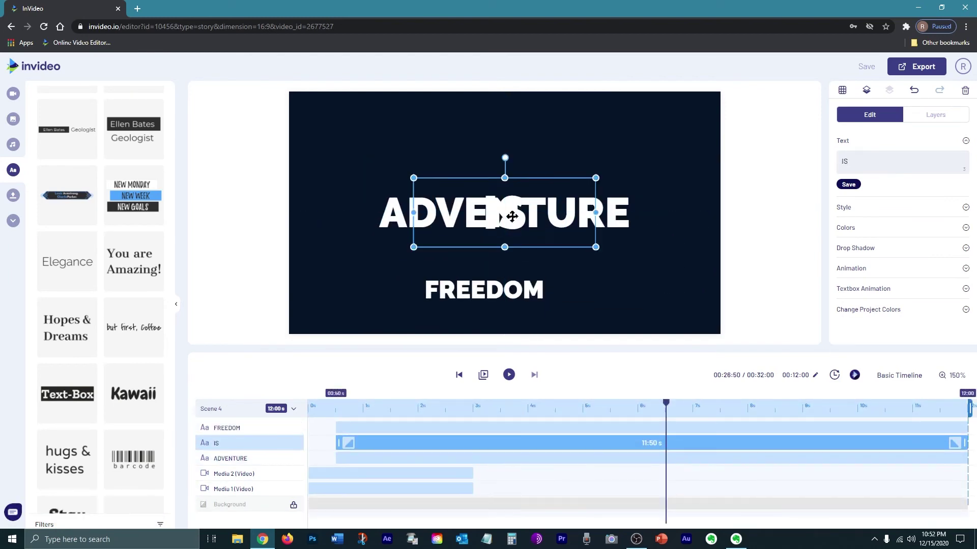
pyautogui.moveTo(484, 290); pyautogui.dragTo(502, 213)
# Shorten the ADVENTURE, IS and FREEDOM layers to 1.5 seconds each and stagger their starts at about 3, 6.7 and 10.5 seconds
pyautogui.moveTo(965, 458); pyautogui.dragTo(409, 441)
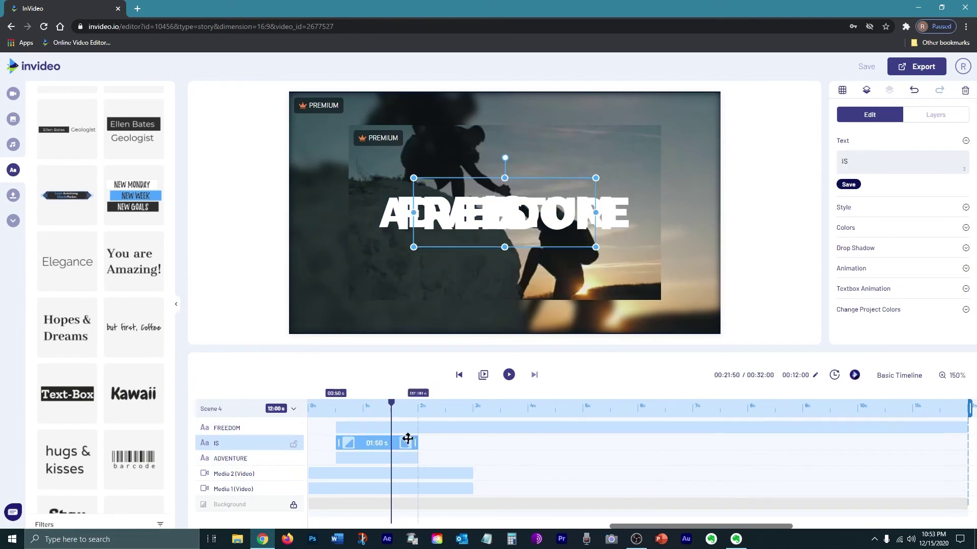
pyautogui.moveTo(965, 427); pyautogui.dragTo(430, 429)
pyautogui.moveTo(355, 458); pyautogui.dragTo(506, 458)
pyautogui.moveTo(376, 443); pyautogui.dragTo(734, 443)
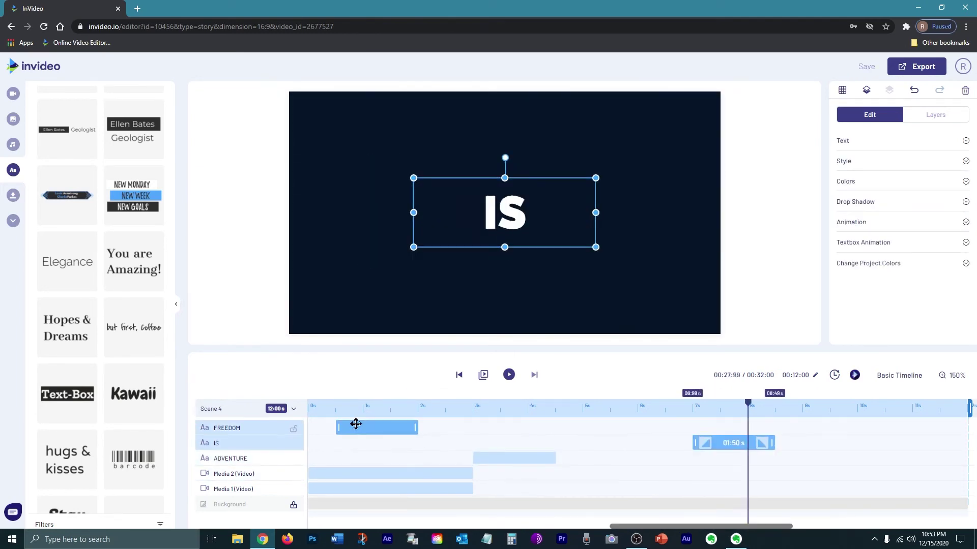
pyautogui.moveTo(356, 426); pyautogui.dragTo(794, 428)
pyautogui.click(725, 446)
pyautogui.moveTo(725, 446)
pyautogui.mouseDown()
pyautogui.moveTo(762, 443)
pyautogui.moveTo(720, 449)
pyautogui.mouseUp()
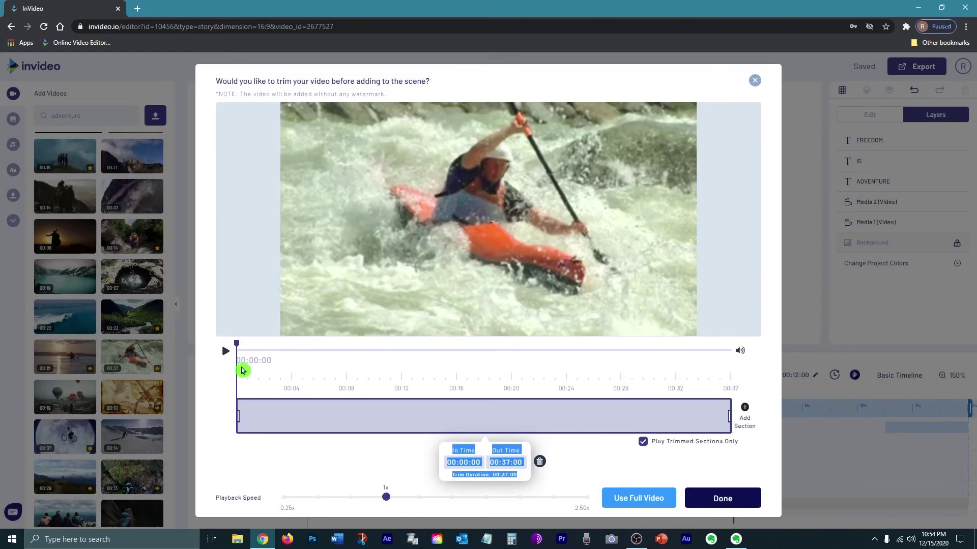
# Preview the kayaking clip, trim it to a 3-second section and add it to Scene 4
pyautogui.click(226, 351)
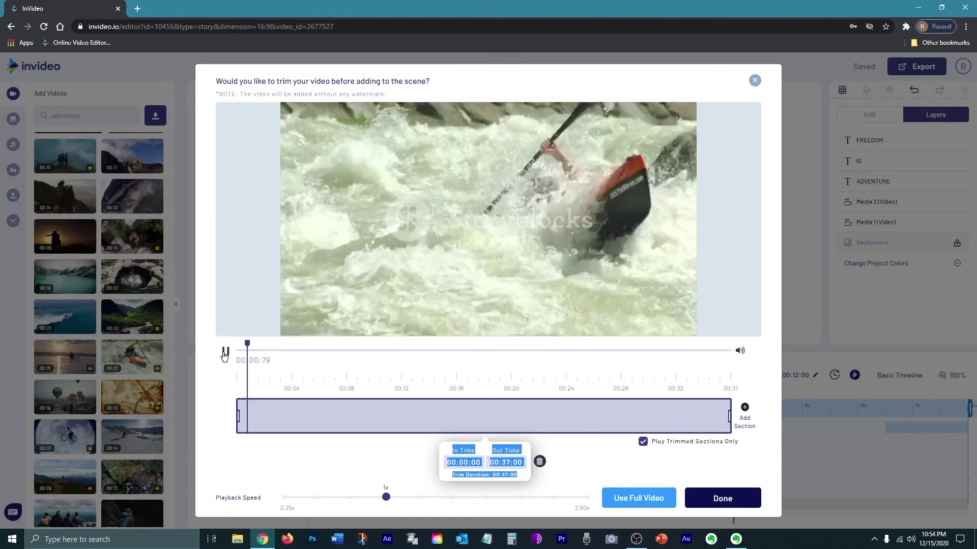
pyautogui.moveTo(238, 416); pyautogui.dragTo(289, 416)
pyautogui.moveTo(729, 416); pyautogui.dragTo(673, 416)
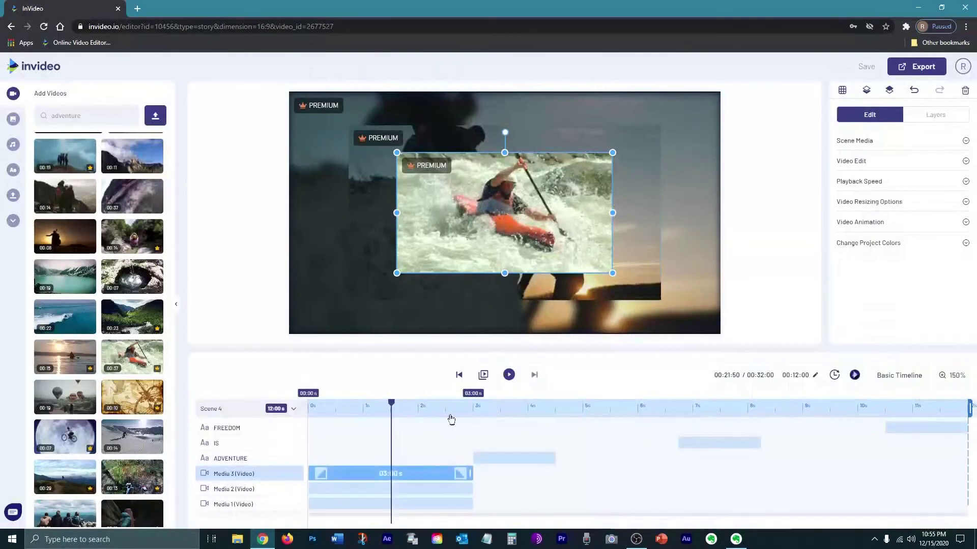
# Move the kayaking clip to start at about 4.5 seconds, right after ADVENTURE, and make it a blurred full-frame background
pyautogui.moveTo(353, 473); pyautogui.dragTo(593, 476)
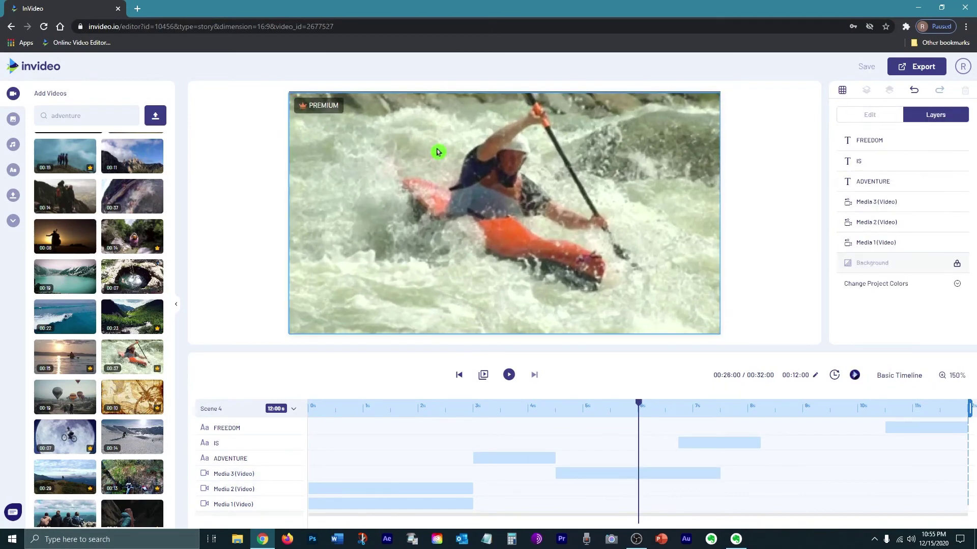
pyautogui.click(437, 153)
pyautogui.click(884, 231)
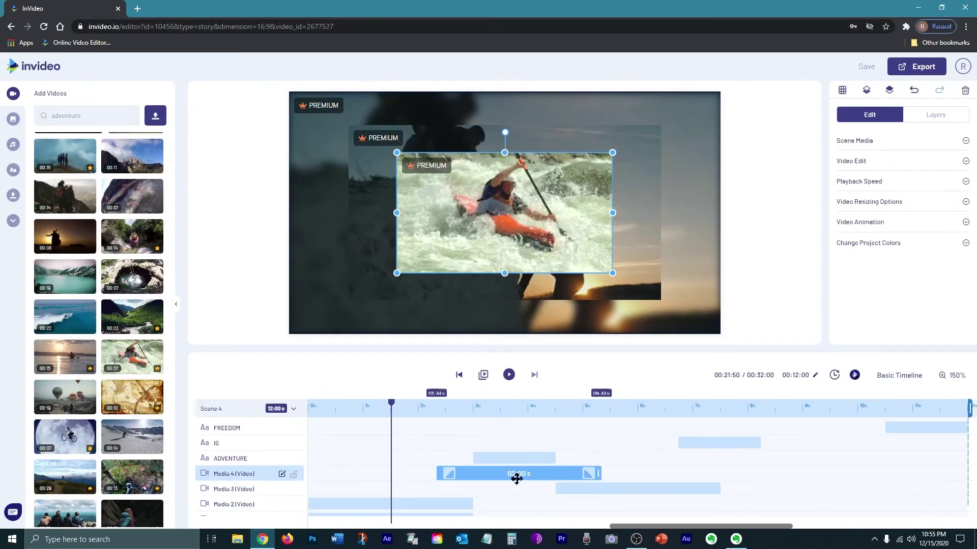
# Move the second kayaking clip to start at 4.5 seconds and the IS text to 7.5 seconds, then open the text's animation settings
pyautogui.moveTo(516, 479); pyautogui.dragTo(601, 484)
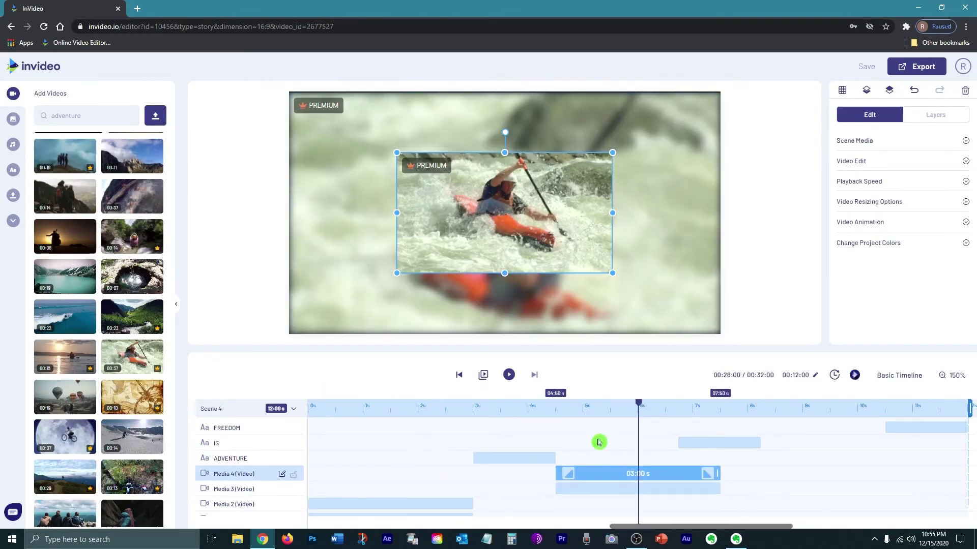
pyautogui.click(702, 440)
pyautogui.moveTo(702, 440); pyautogui.dragTo(743, 439)
pyautogui.click(654, 229)
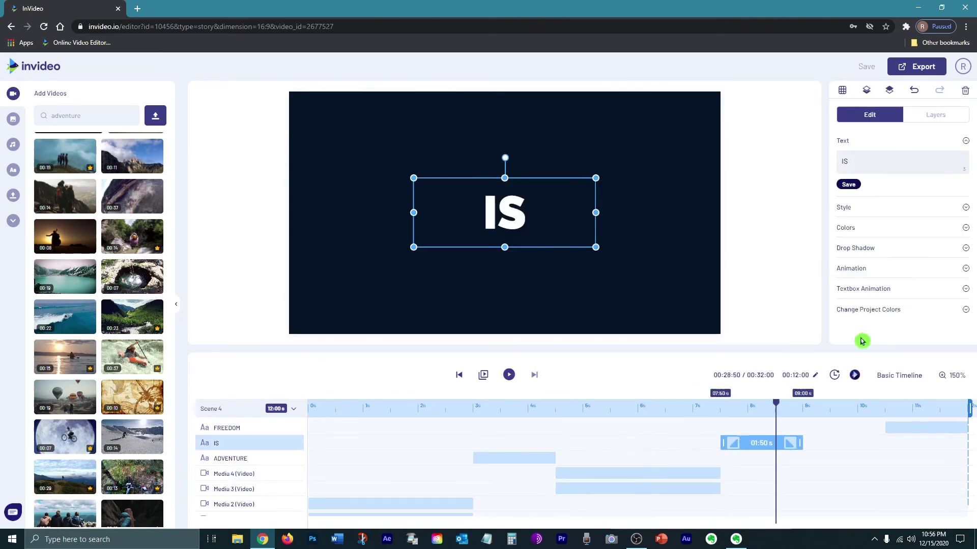
pyautogui.click(878, 265)
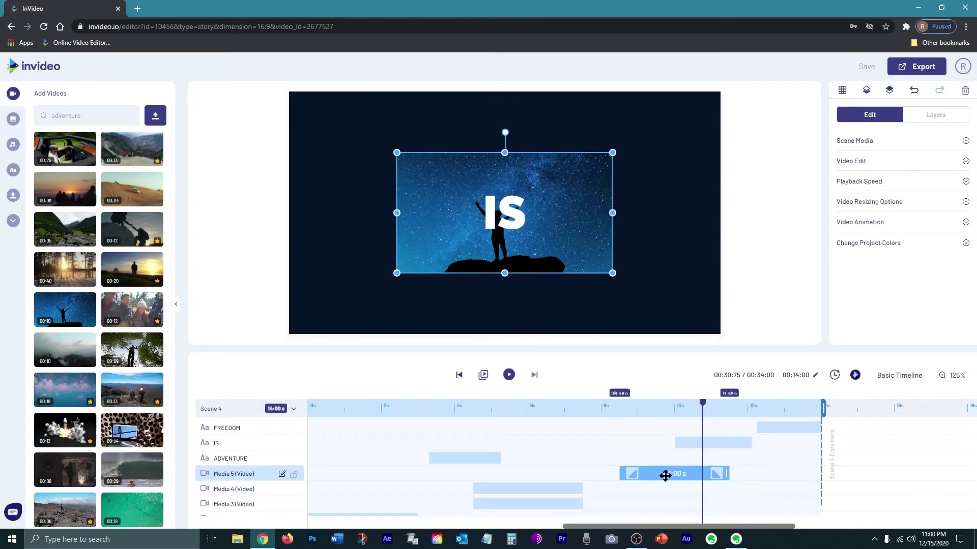
# Move the starry-sky silhouette clip to start right after the kayaking clips and enlarge it to fill the frame
pyautogui.moveTo(665, 473); pyautogui.dragTo(628, 473)
pyautogui.moveTo(614, 272); pyautogui.dragTo(725, 335)
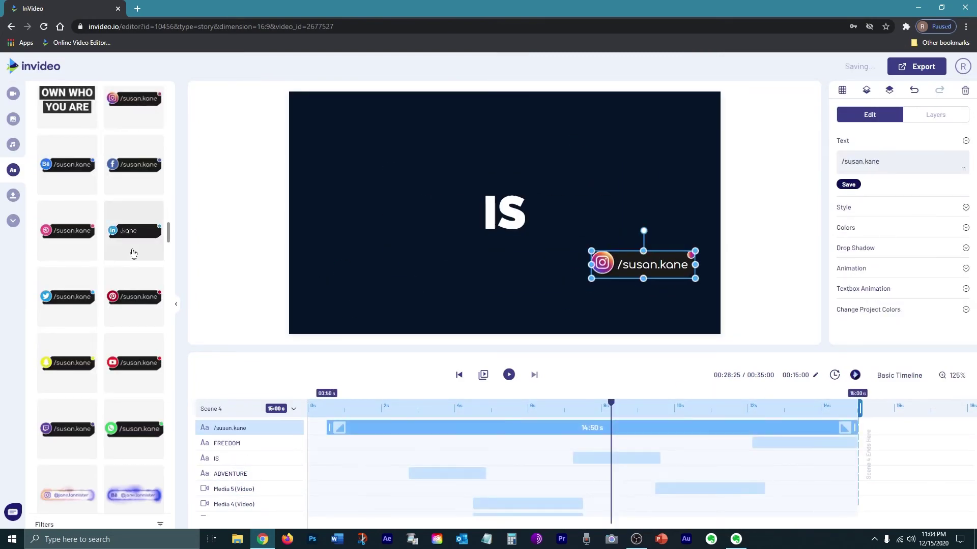
# Add the Facebook handle title to Scene 4 and trim its start to about 13 seconds, keeping only the last 2 seconds
pyautogui.click(134, 165)
pyautogui.moveTo(328, 425); pyautogui.dragTo(788, 427)
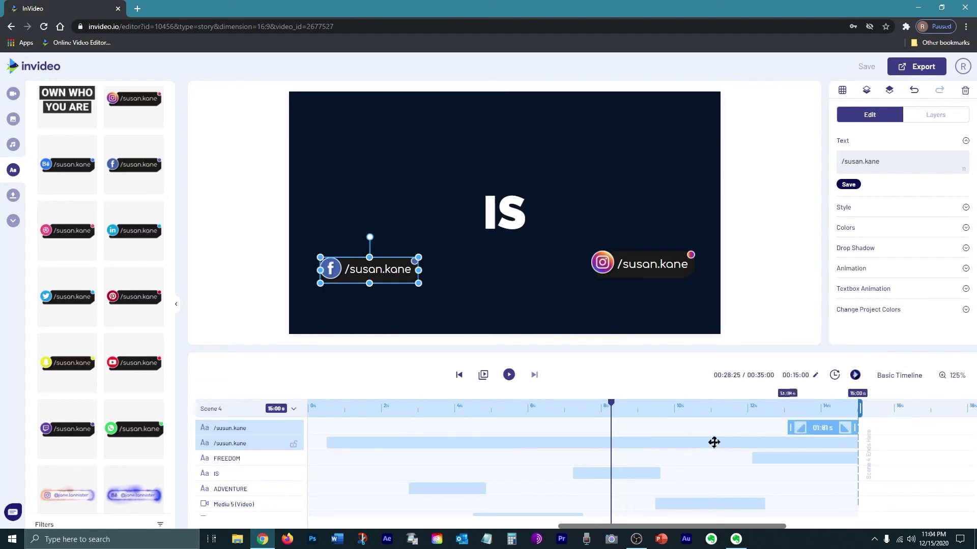
pyautogui.click(805, 427)
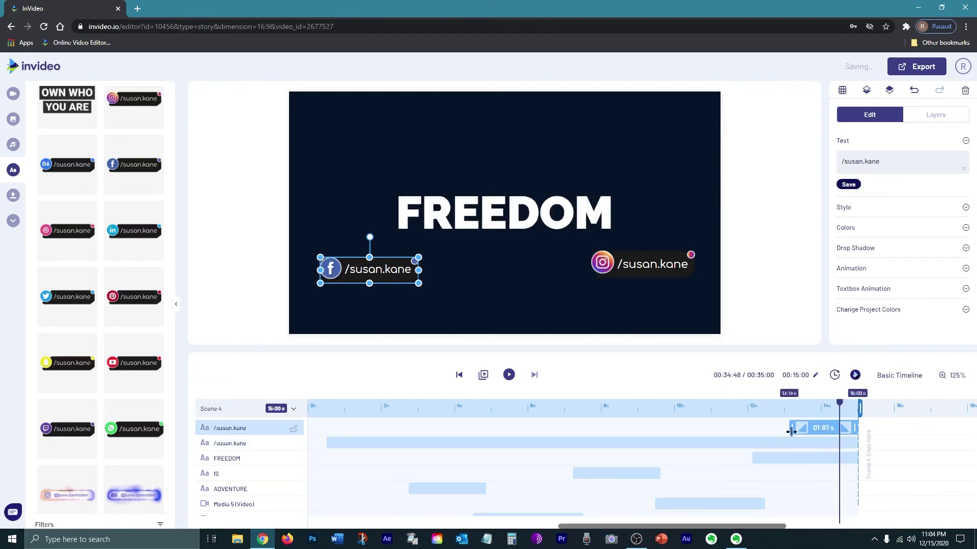
pyautogui.moveTo(791, 432); pyautogui.dragTo(786, 432)
# Change the Facebook handle text to /LOVEADVENTURE and the Instagram handle text to /LOVE.ADVENTURE
pyautogui.doubleClick(377, 269)
pyautogui.write('LOVEADVENTURE')
pyautogui.doubleClick(634, 265)
pyautogui.write('LOVE.ADVENTURE')
pyautogui.click(621, 289)
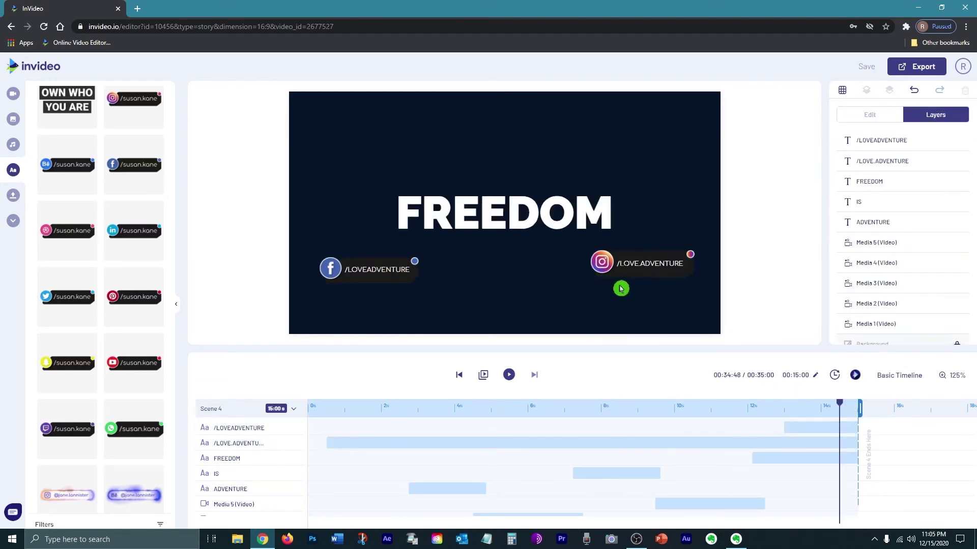
# Lower the Instagram handle slightly so it lines up with the Facebook handle under the FREEDOM text
pyautogui.moveTo(619, 268); pyautogui.dragTo(617, 275)
pyautogui.click(705, 313)
pyautogui.click(767, 448)
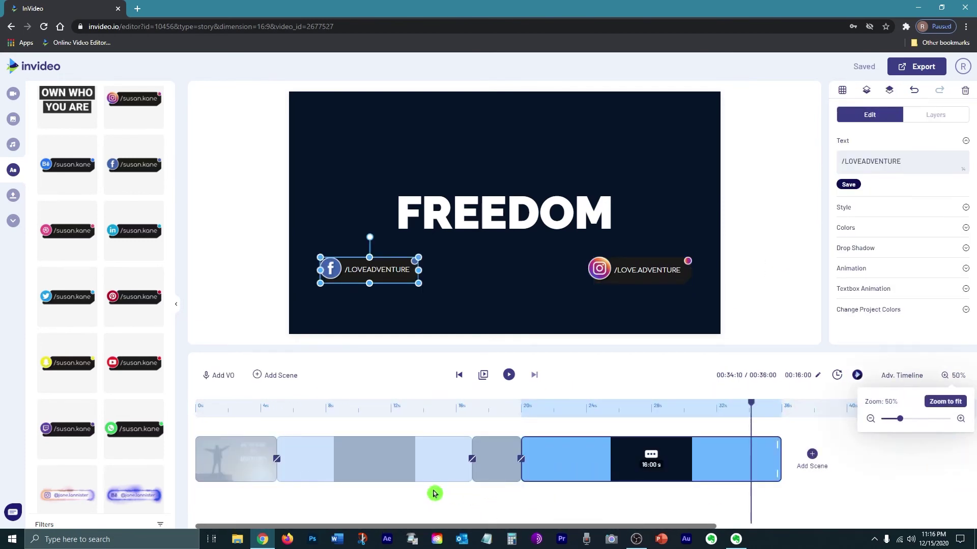
# Select the Media 1 video in the second scene and look through its entrance animations, including the Brush, Shutter and Glitch effects
pyautogui.click(446, 478)
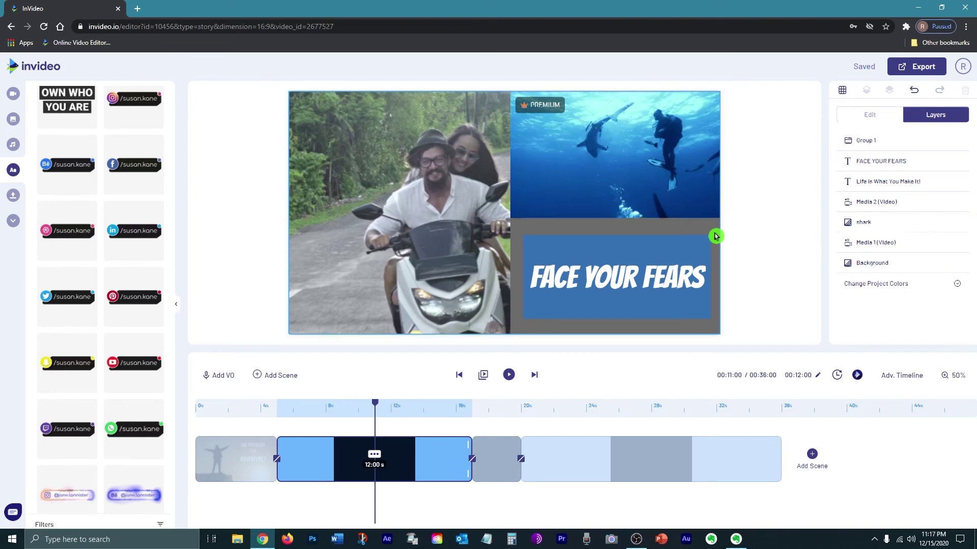
pyautogui.click(716, 236)
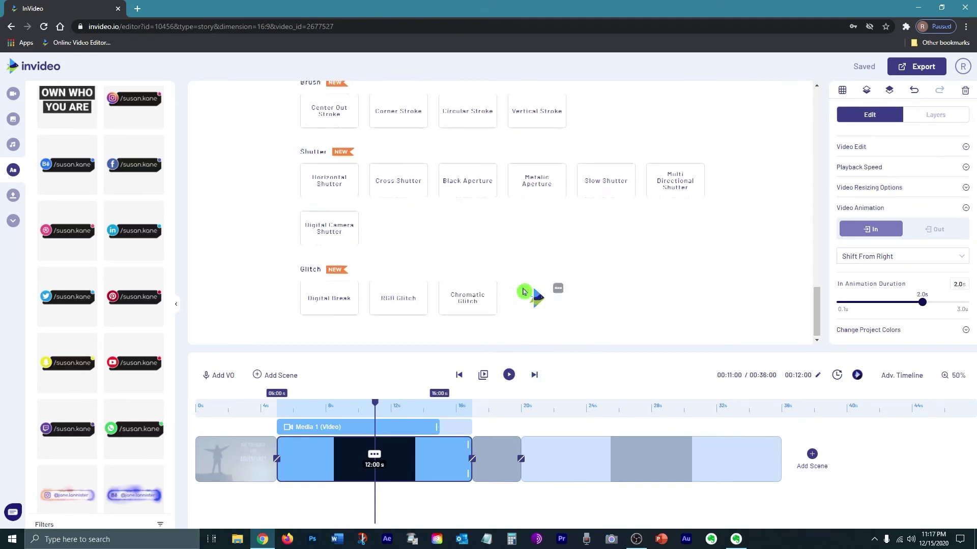
pyautogui.scroll(4, 530, 290)
pyautogui.scroll(-2, 508, 287)
pyautogui.scroll(-2, 489, 291)
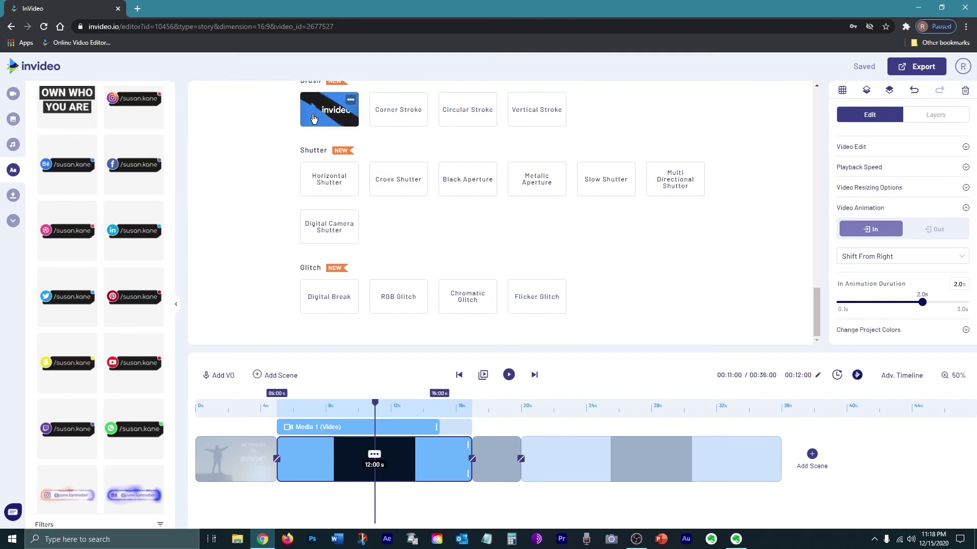
pyautogui.scroll(4, 334, 198)
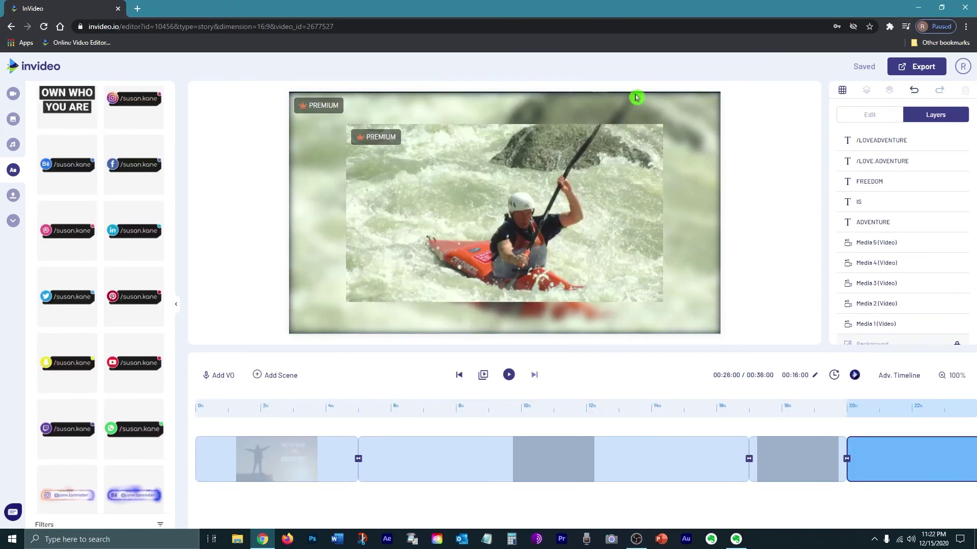
# Export the finished video at 1080p and open the list of projects
pyautogui.click(923, 66)
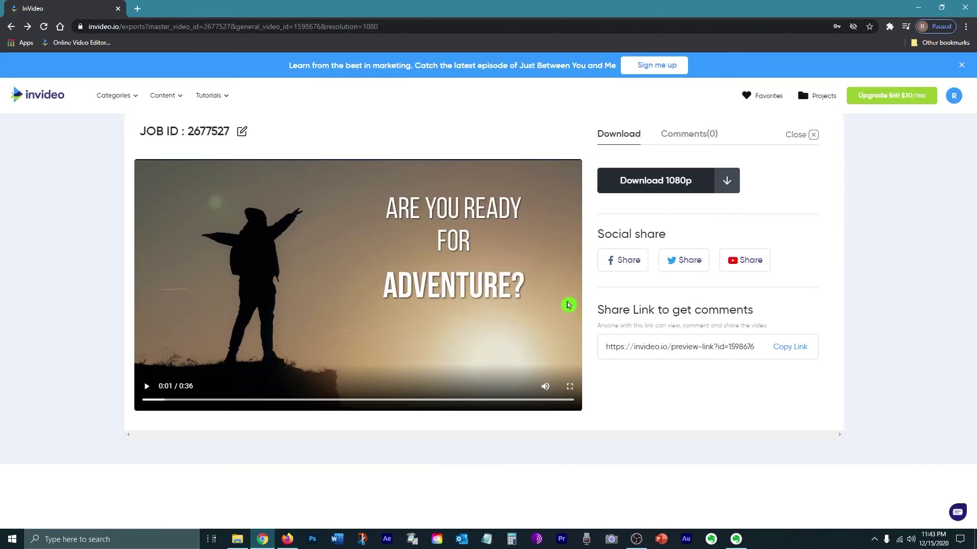
pyautogui.click(808, 96)
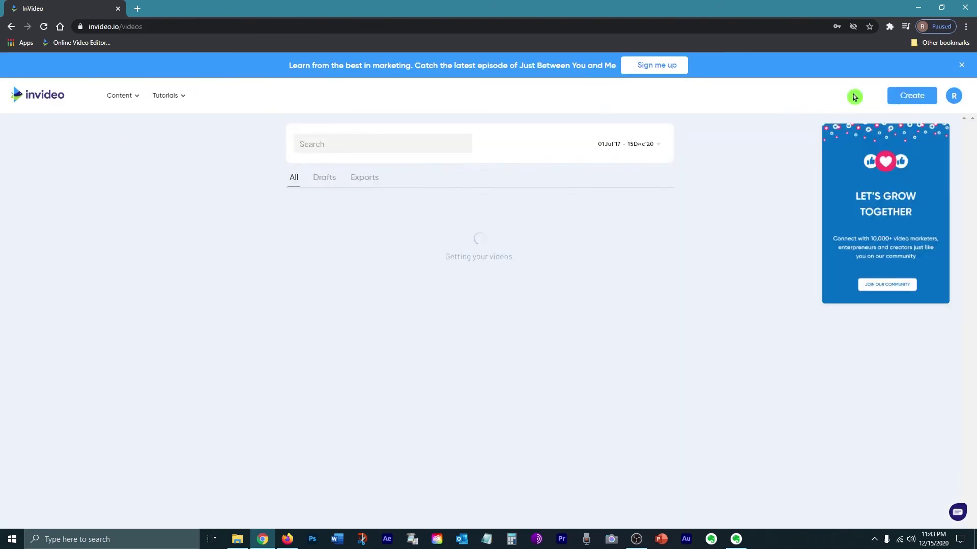
pyautogui.moveTo(525, 299)
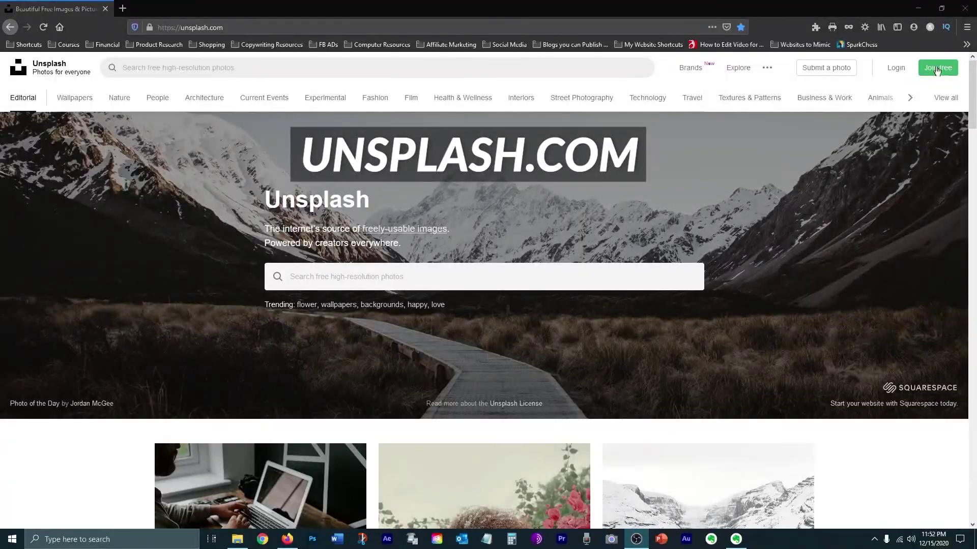
# Browse the free photos on Unsplash and the transparent PNG images on vhv.rs in Firefox
pyautogui.scroll(-2, 973, 107)
pyautogui.scroll(-8, 973, 107)
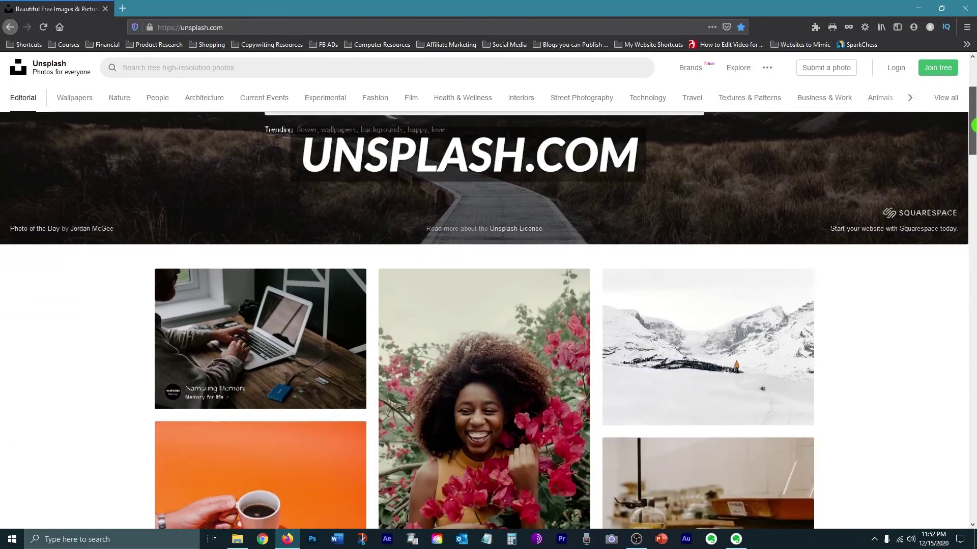
pyautogui.scroll(-7, 973, 107)
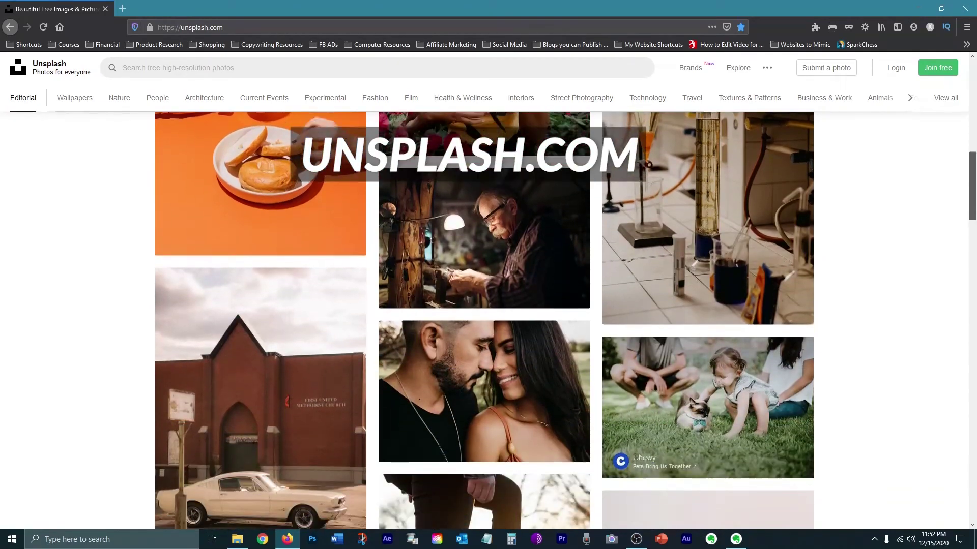
pyautogui.scroll(-8, 485, 320)
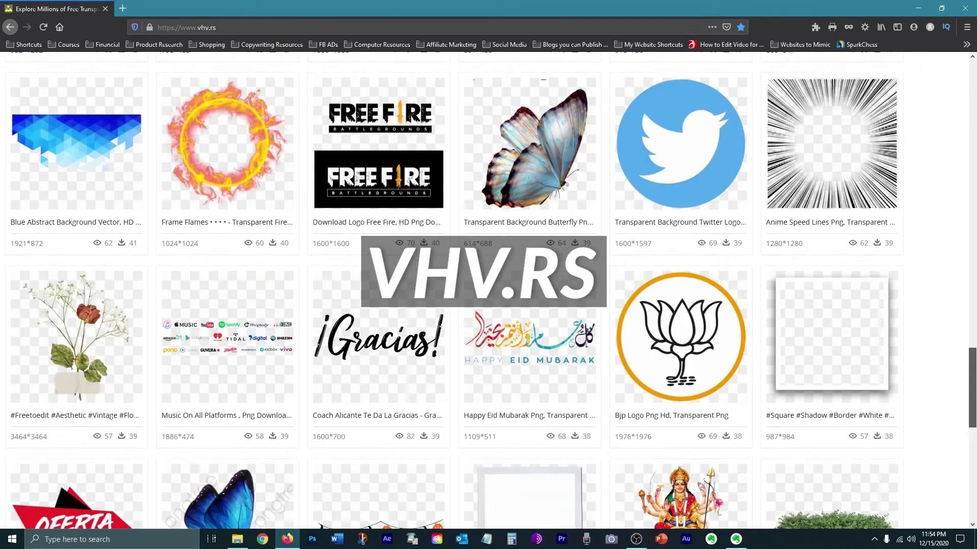
pyautogui.scroll(15, 485, 289)
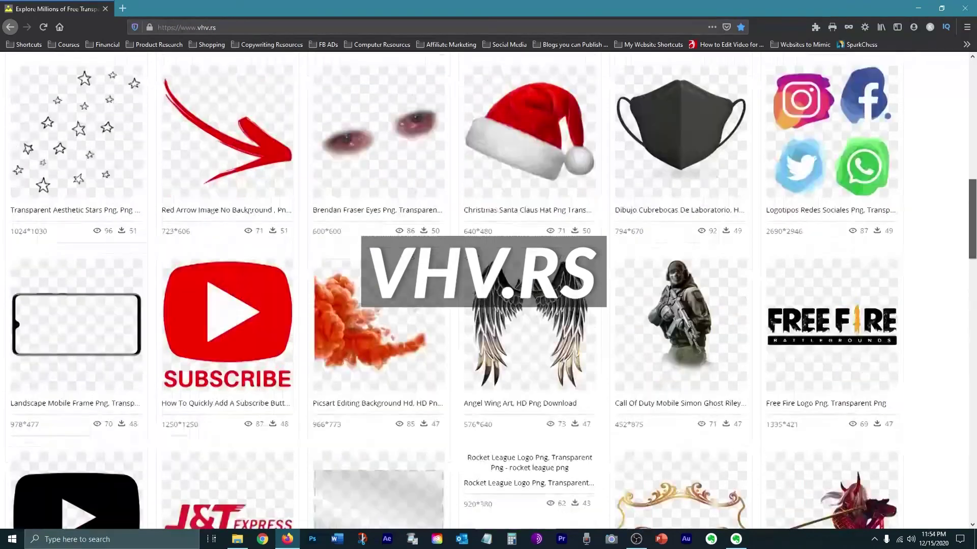